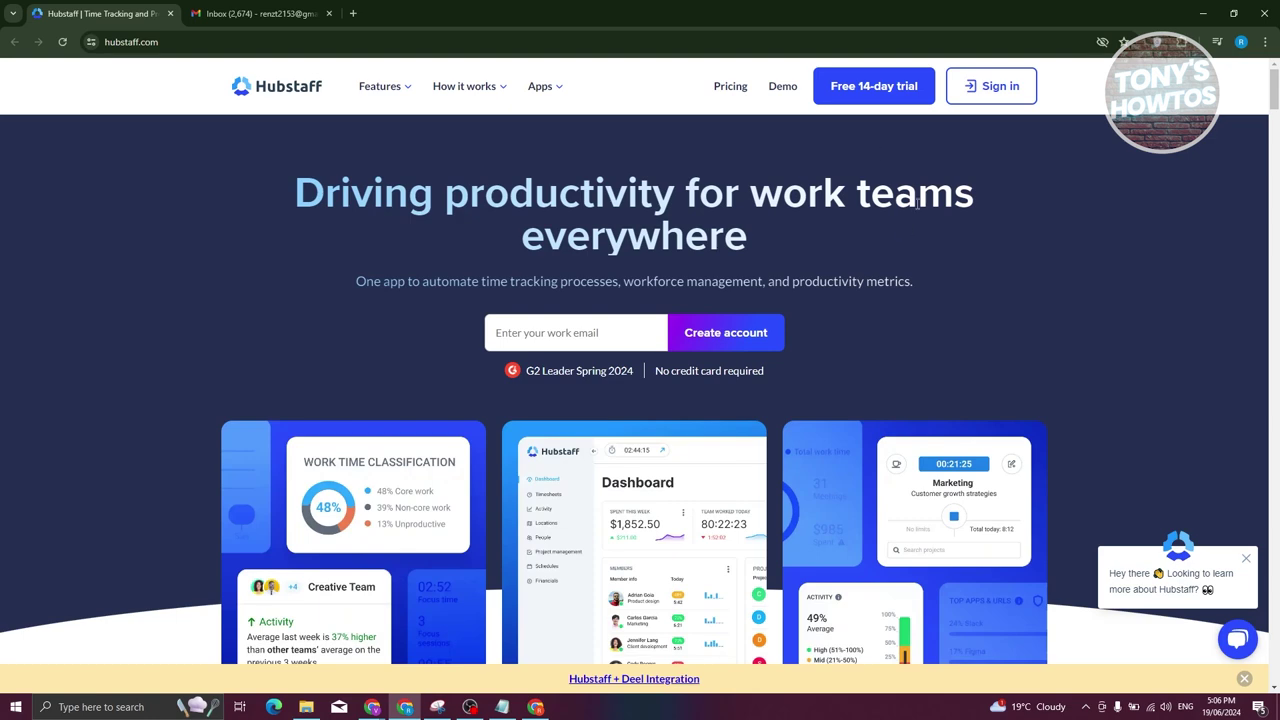
Open the free 14-day trial sign-up form and look over its name, work e-mail and password fields.
{"action": "left_click", "coordinate": [878, 100]}
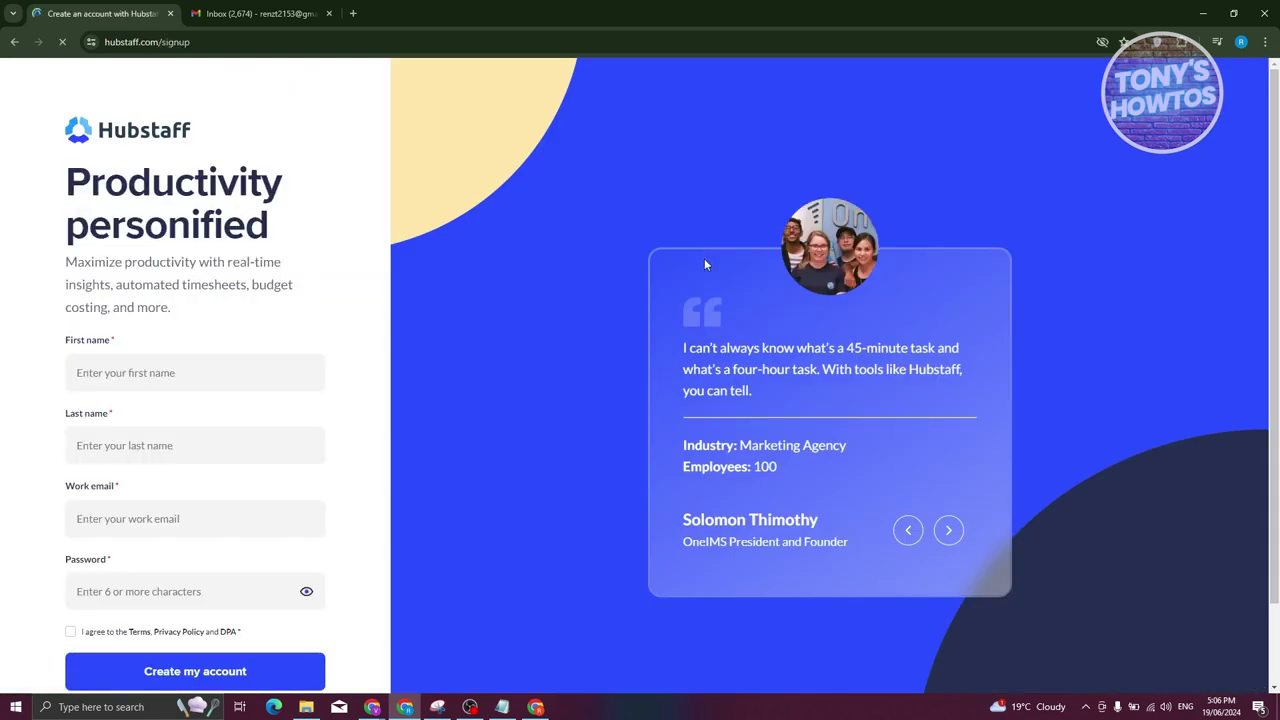
{"action": "scroll", "coordinate": [450, 340], "scroll_direction": "down", "scroll_amount": 2}
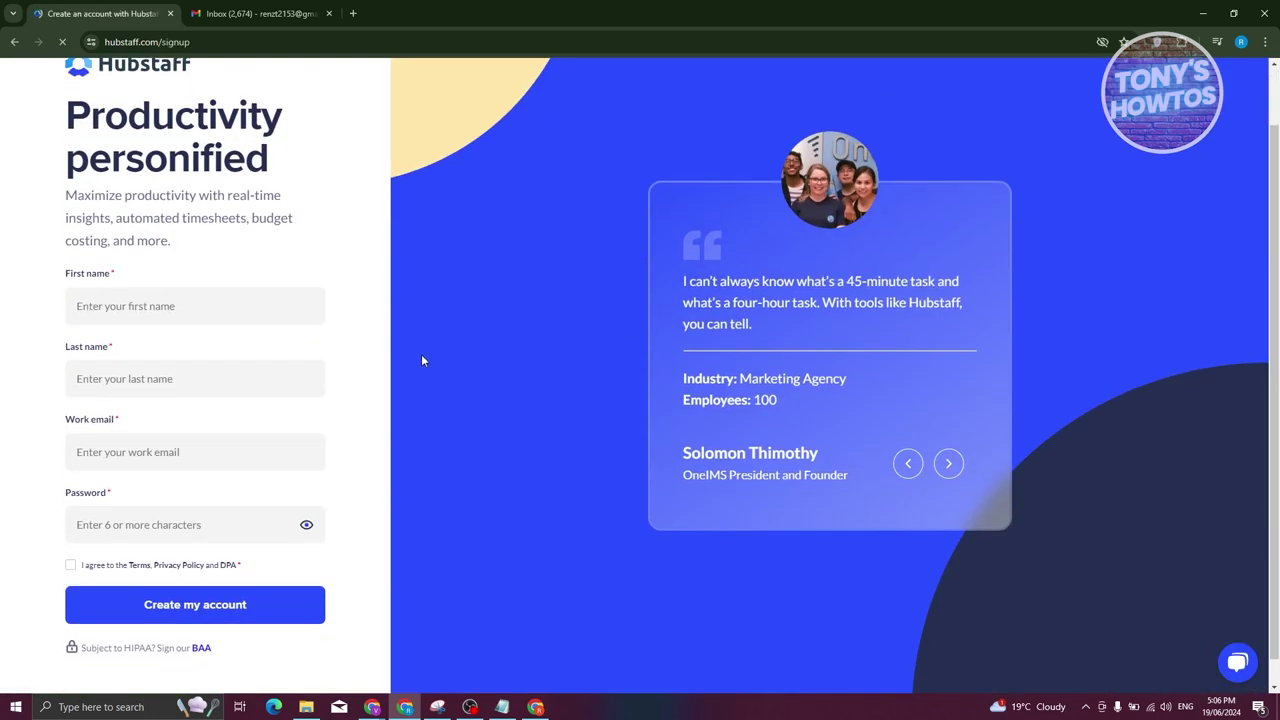
{"action": "left_click", "coordinate": [135, 305]}
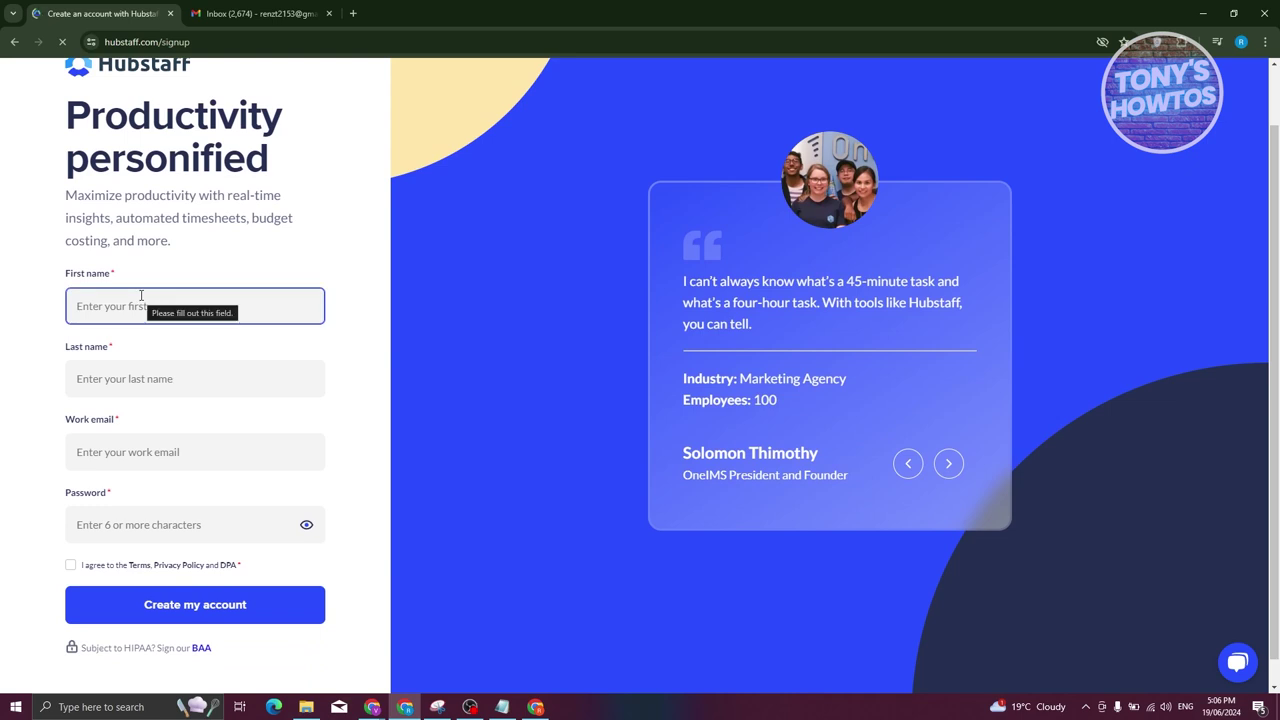
{"action": "left_click", "coordinate": [191, 458]}
{"action": "left_click", "coordinate": [172, 538]}
{"action": "left_click", "coordinate": [444, 570]}
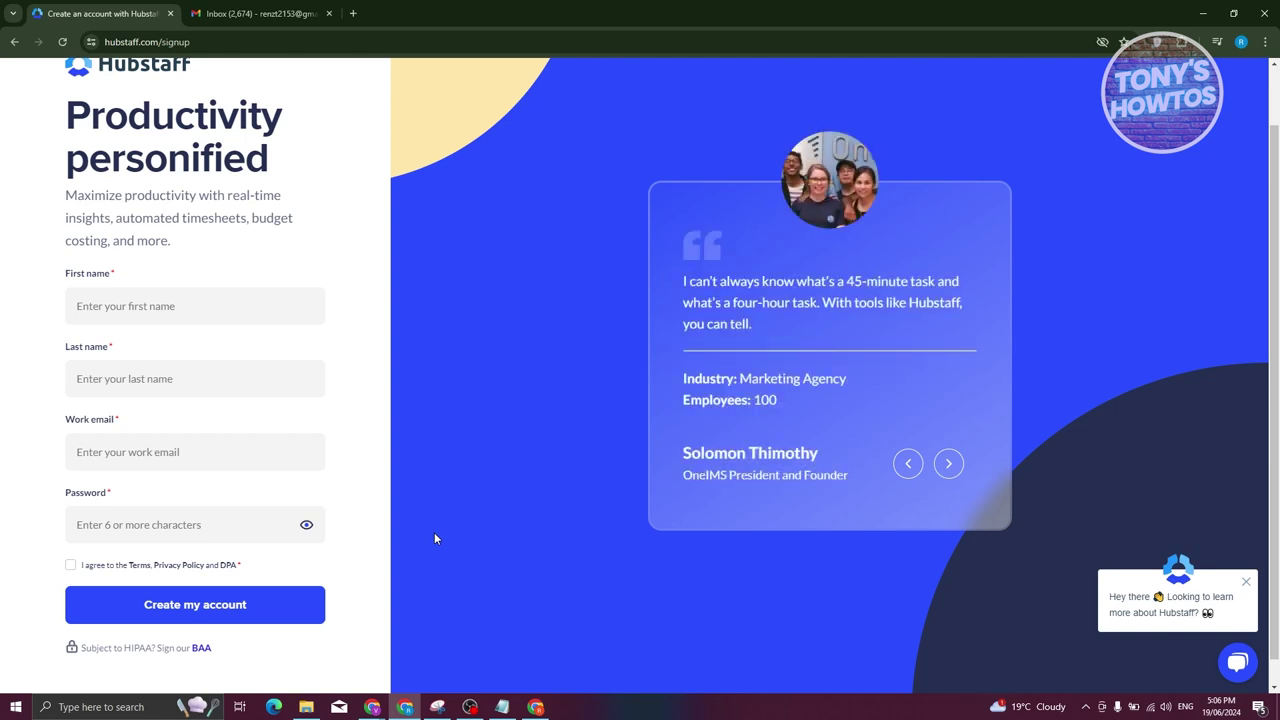
Switch to Gmail, open the Hubstaff invitation e-mail and accept the invite to join the shop organization.
{"action": "left_click", "coordinate": [258, 13]}
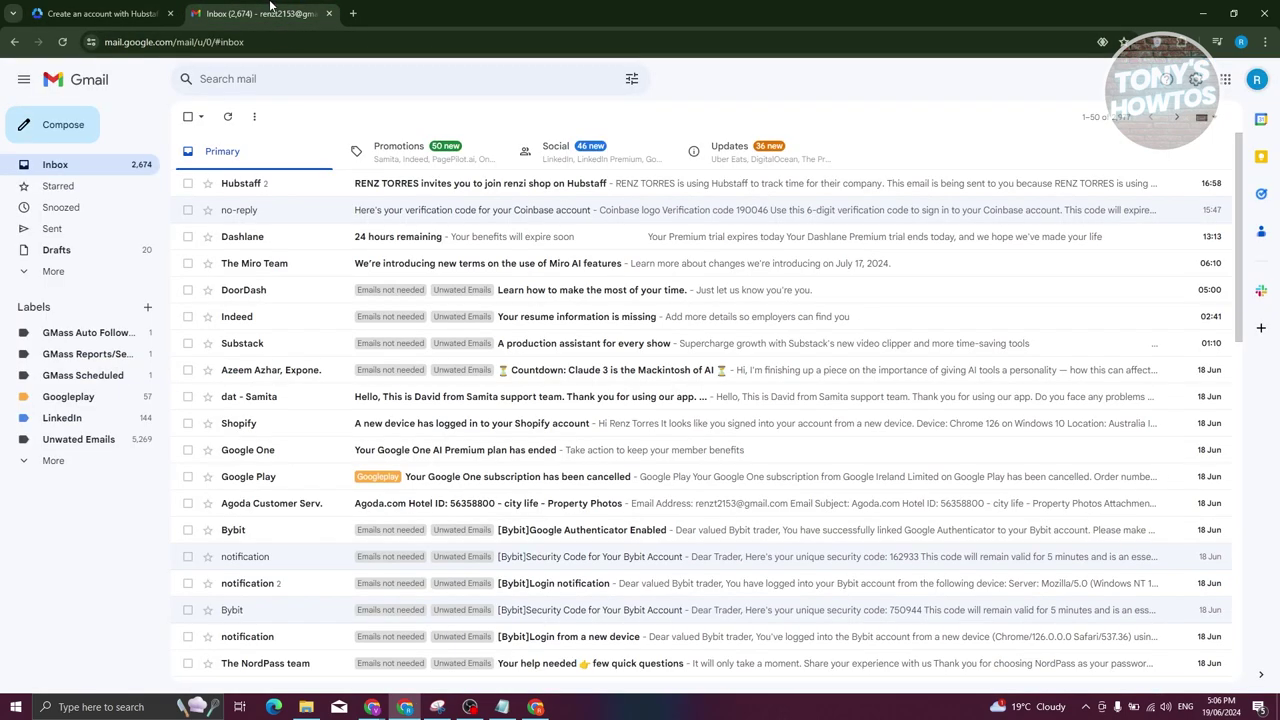
{"action": "left_click", "coordinate": [345, 192]}
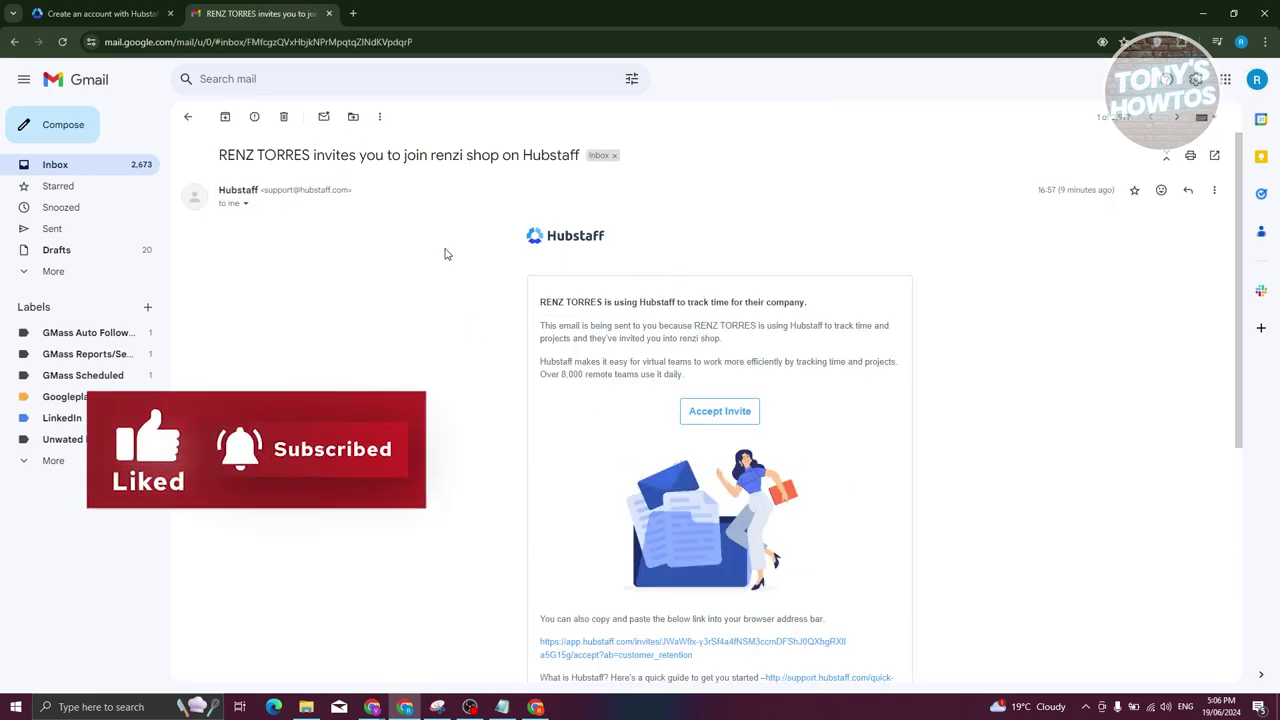
{"action": "left_click", "coordinate": [722, 416]}
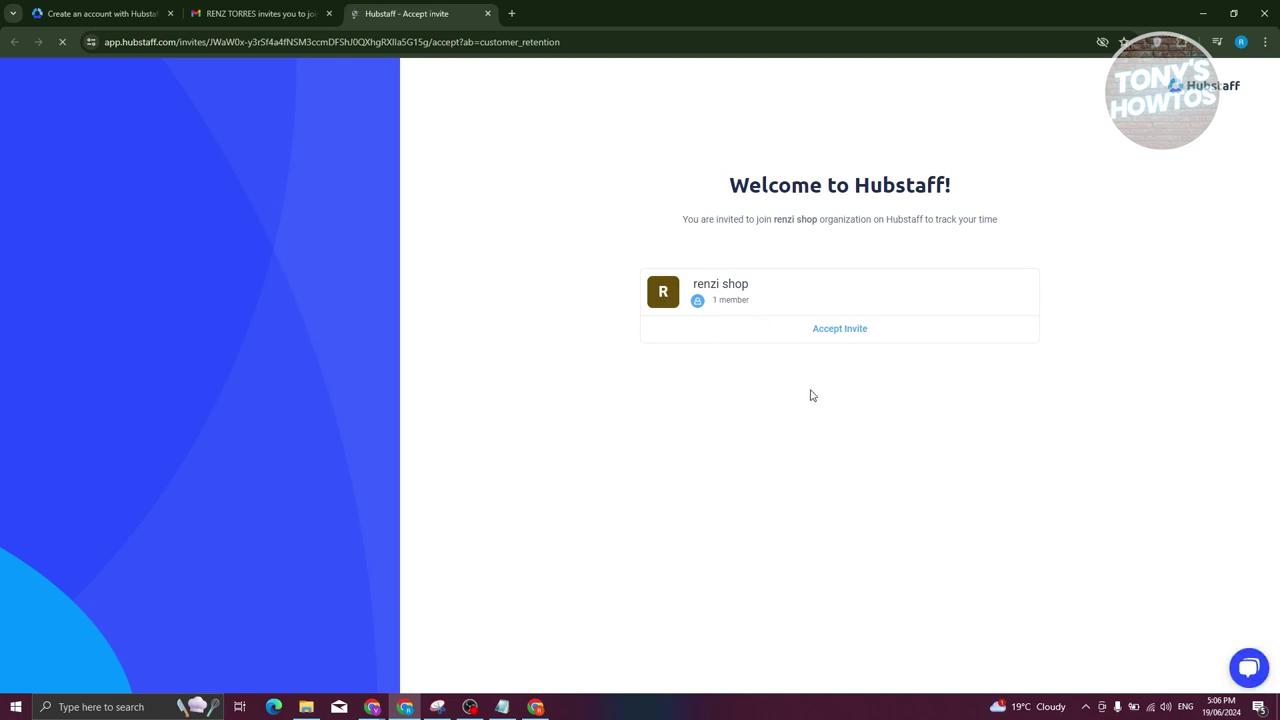
{"action": "left_click", "coordinate": [849, 331]}
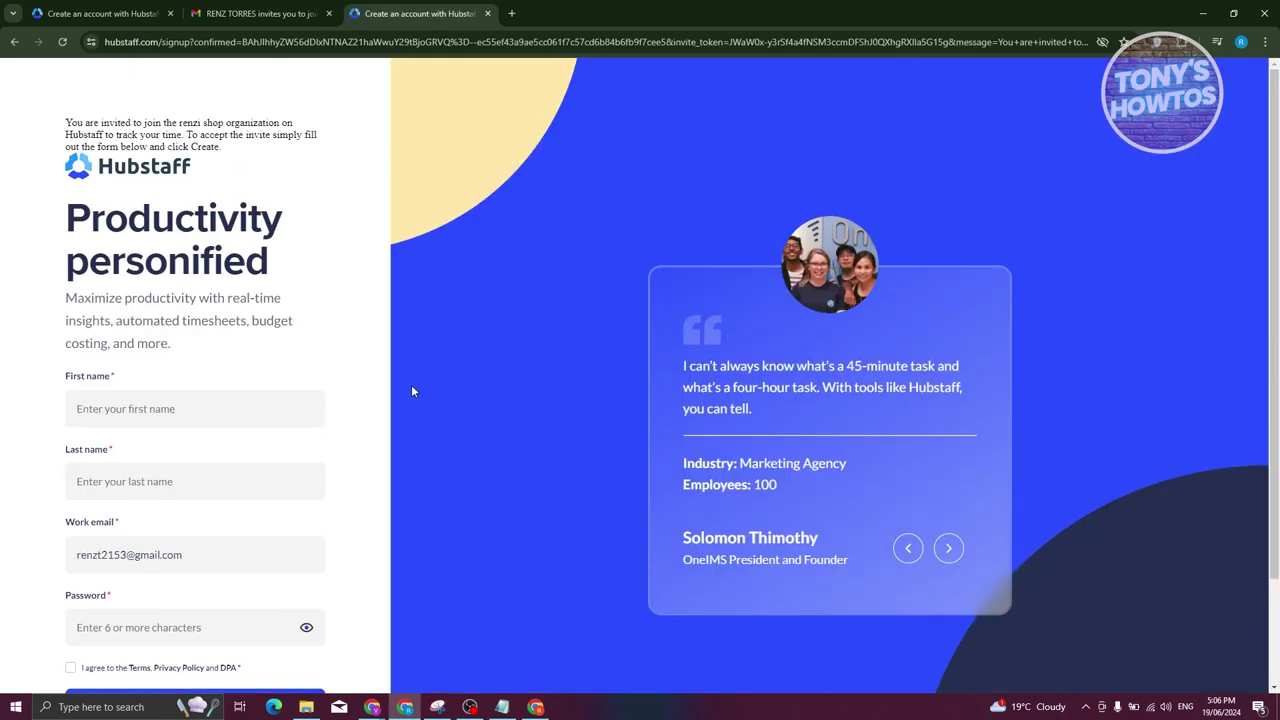
{"action": "scroll", "coordinate": [410, 382], "scroll_direction": "down", "scroll_amount": 1}
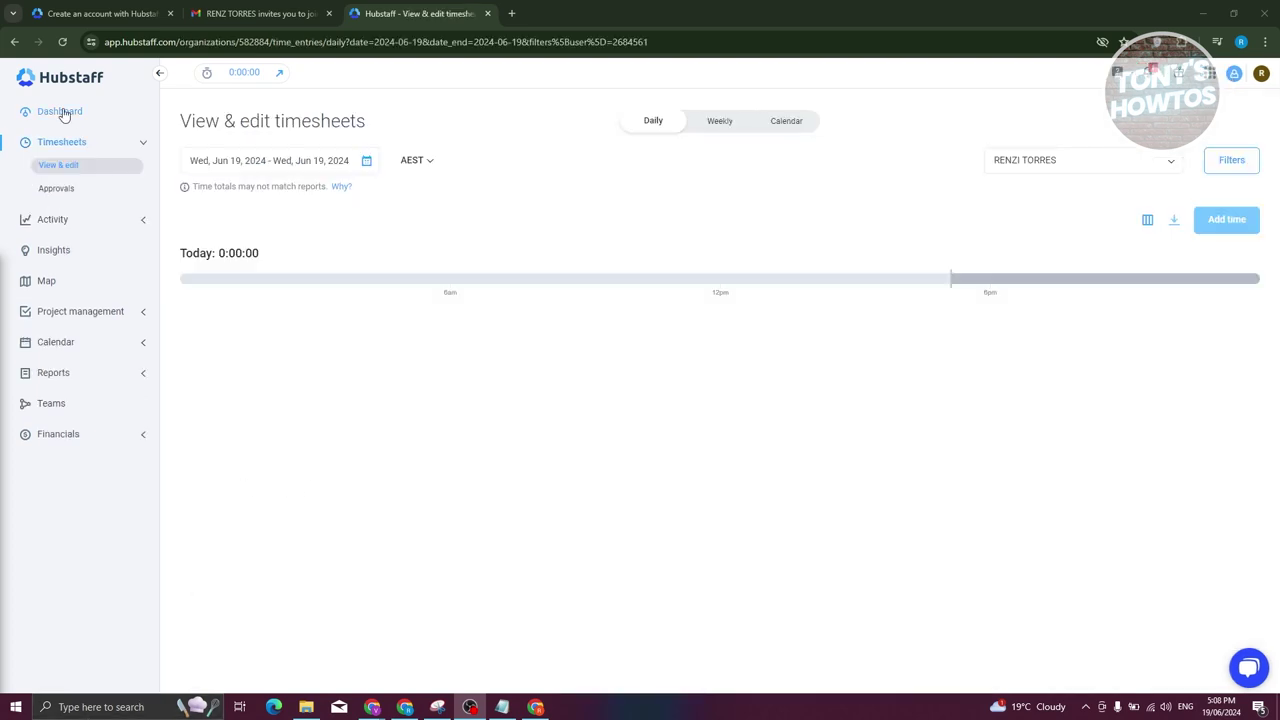
Open the Dashboard and look through its widgets down to To-dos and Apps & URLs.
{"action": "left_click", "coordinate": [63, 115]}
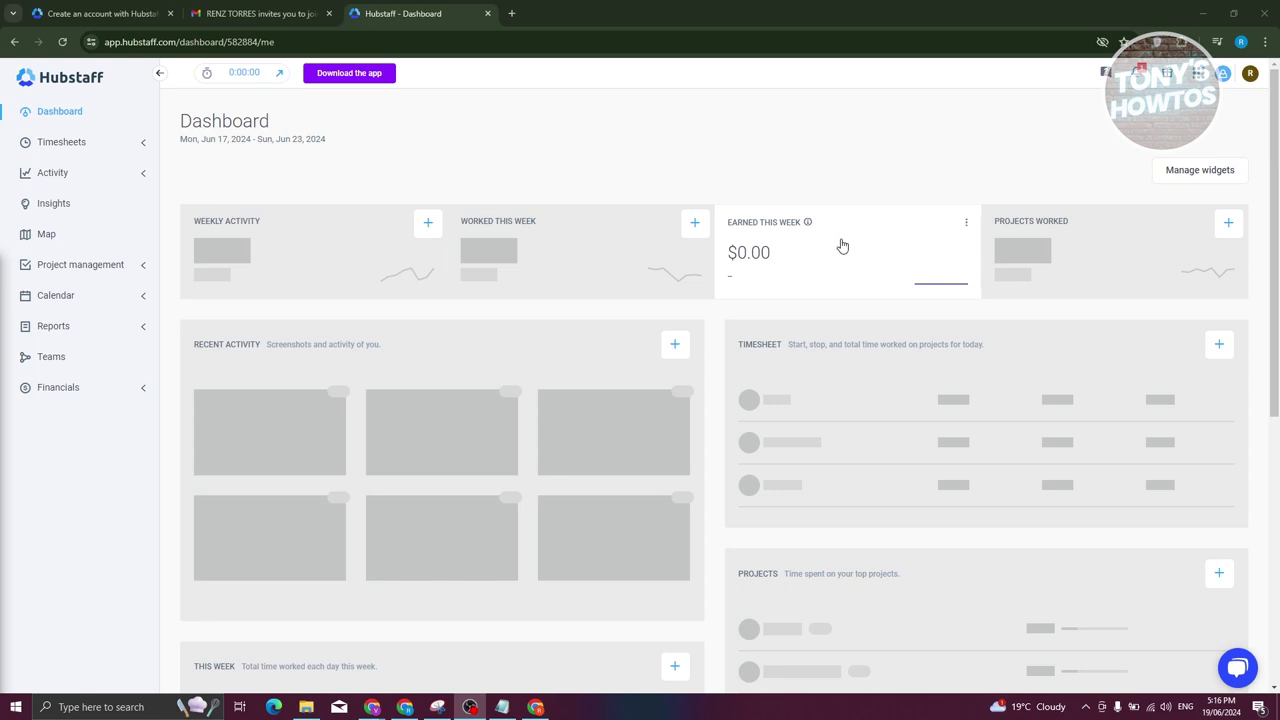
{"action": "mouse_move", "coordinate": [1114, 271]}
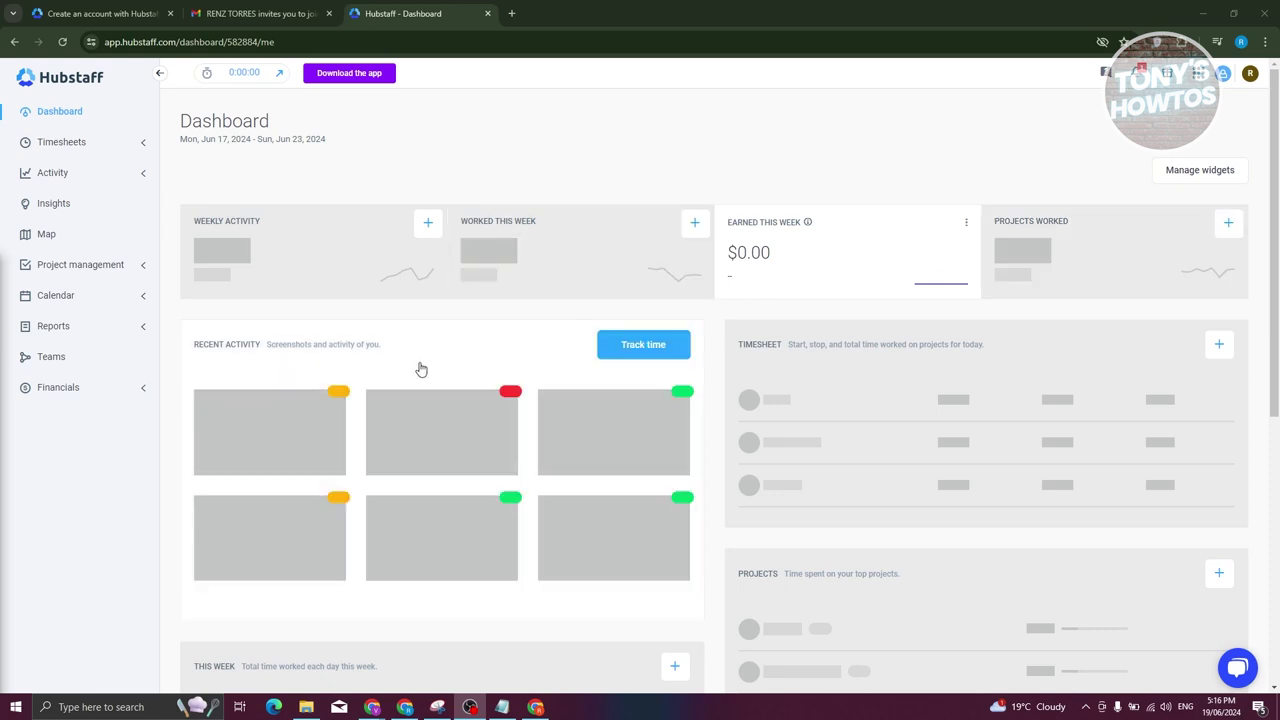
{"action": "scroll", "coordinate": [503, 383], "scroll_direction": "down", "scroll_amount": 3}
{"action": "scroll", "coordinate": [519, 389], "scroll_direction": "down", "scroll_amount": 2}
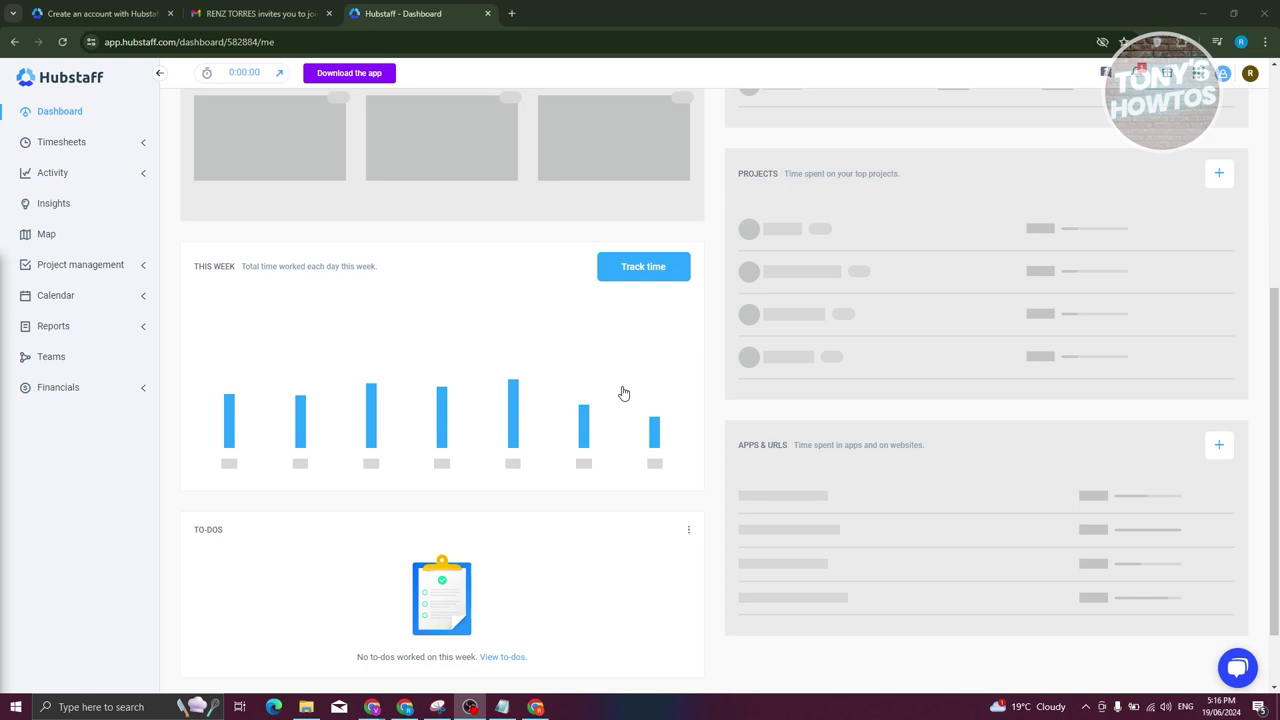
{"action": "scroll", "coordinate": [705, 400], "scroll_direction": "down", "scroll_amount": 1}
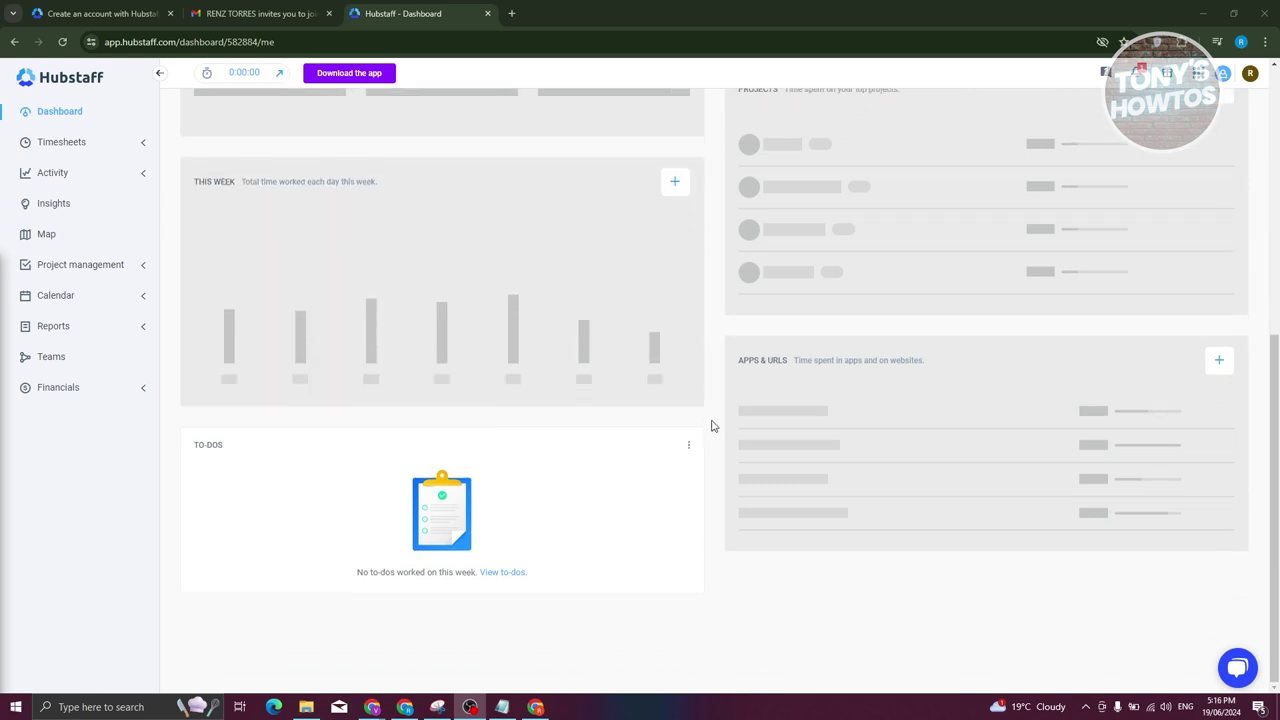
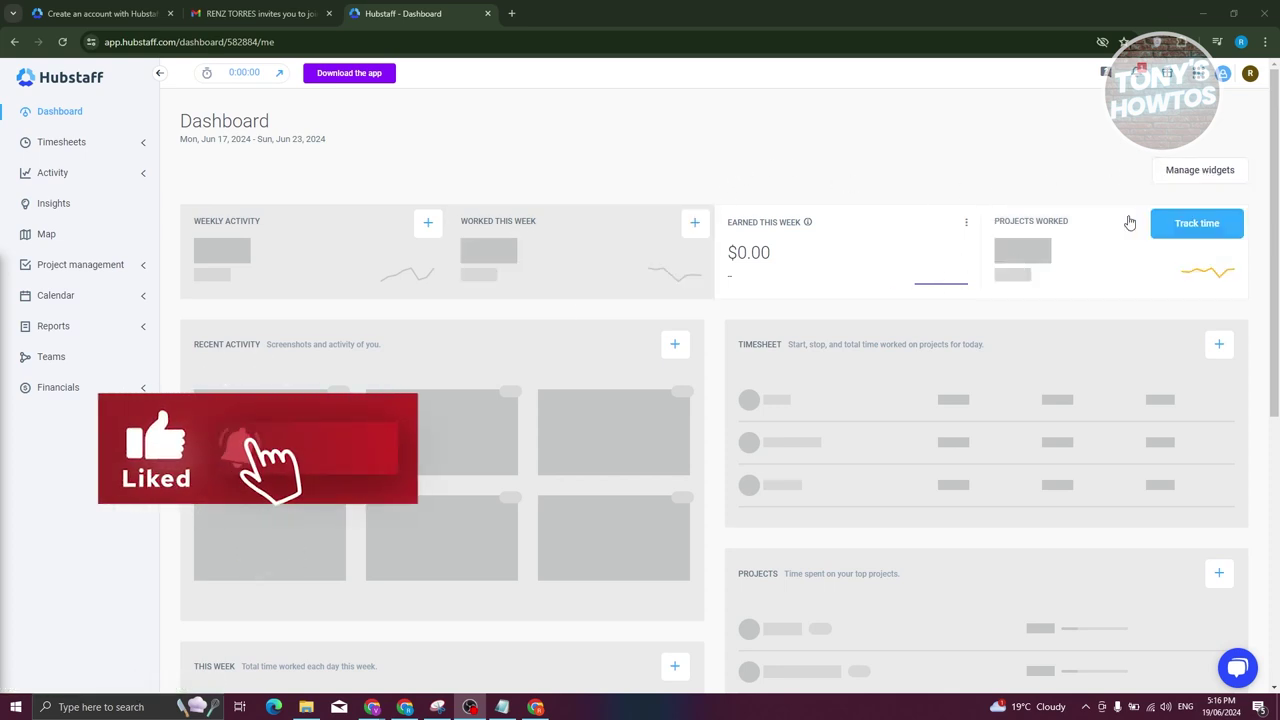
Hide the Projects worked widget and show it again, and add the Today's activity widget to the dashboard.
{"action": "left_click", "coordinate": [1198, 176]}
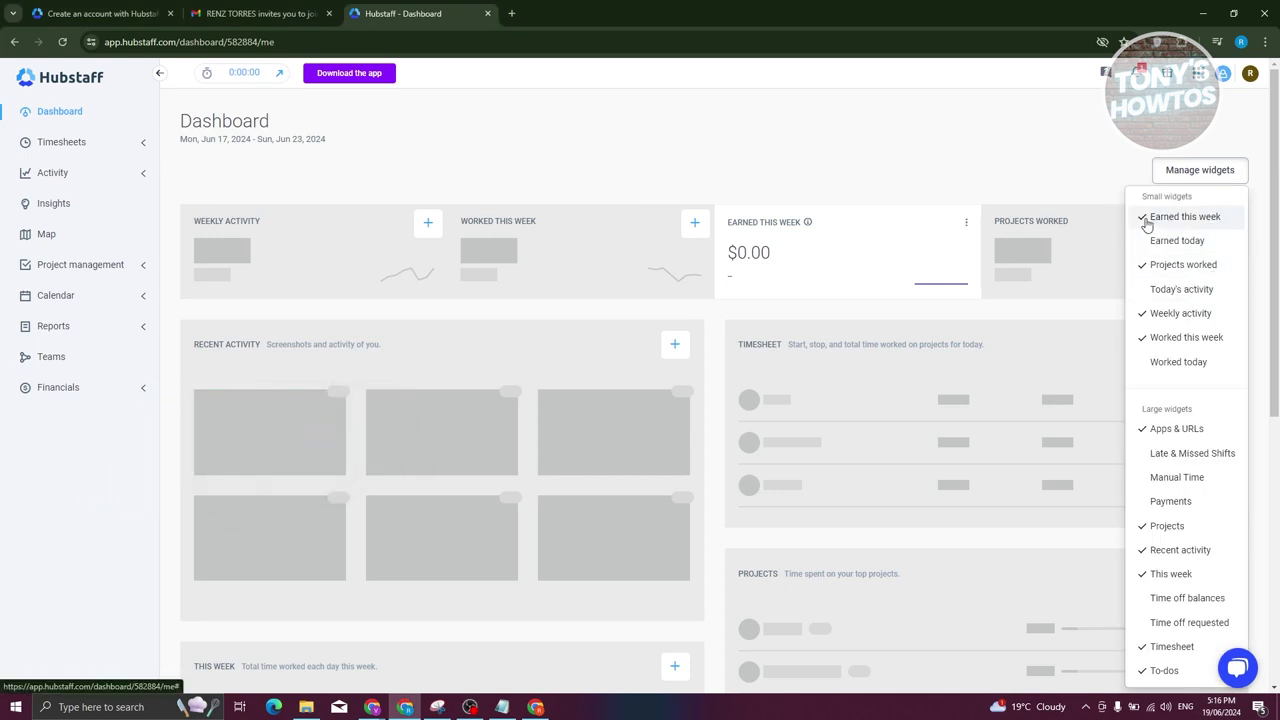
{"action": "left_click", "coordinate": [1147, 276]}
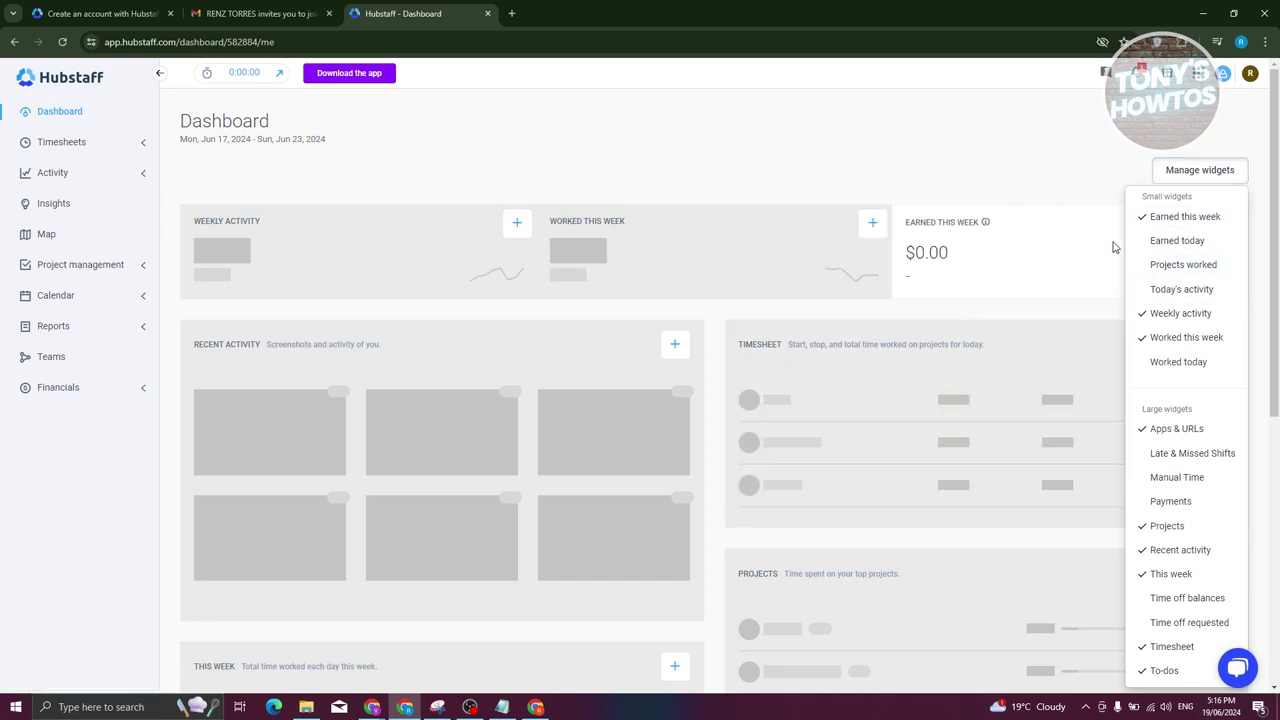
{"action": "left_click", "coordinate": [1145, 266]}
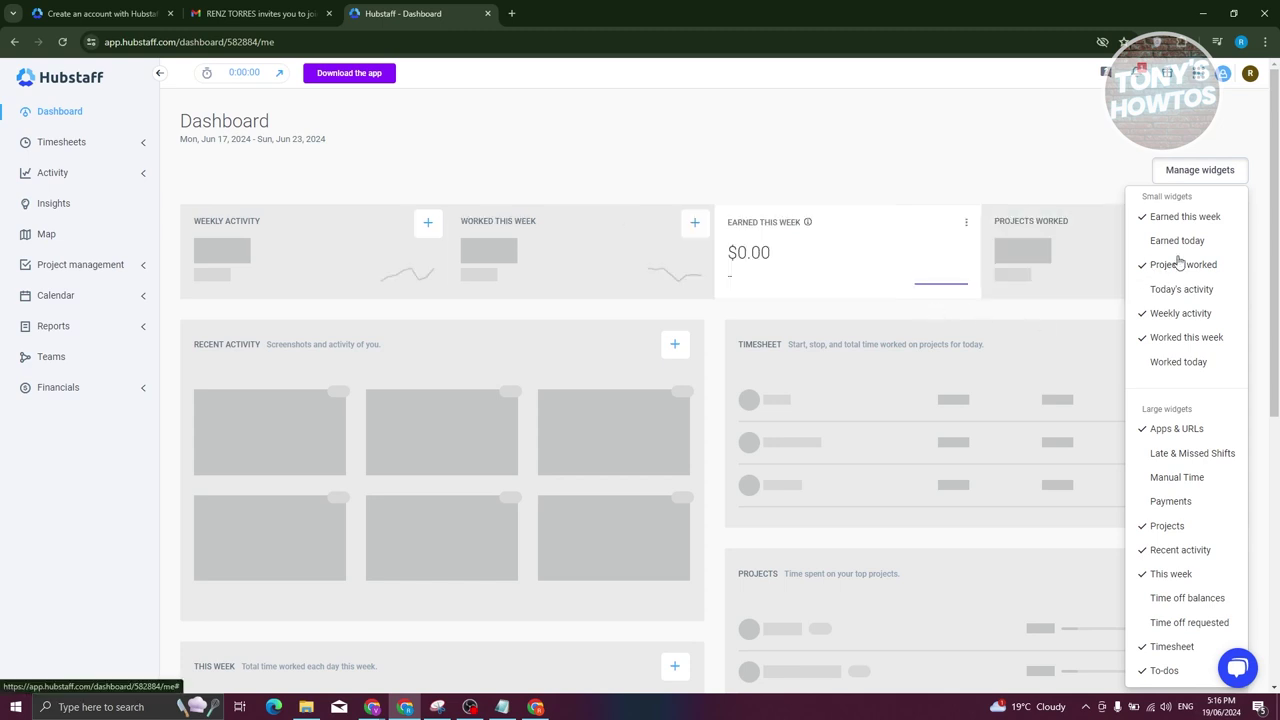
{"action": "scroll", "coordinate": [1170, 370], "scroll_direction": "down", "scroll_amount": 2}
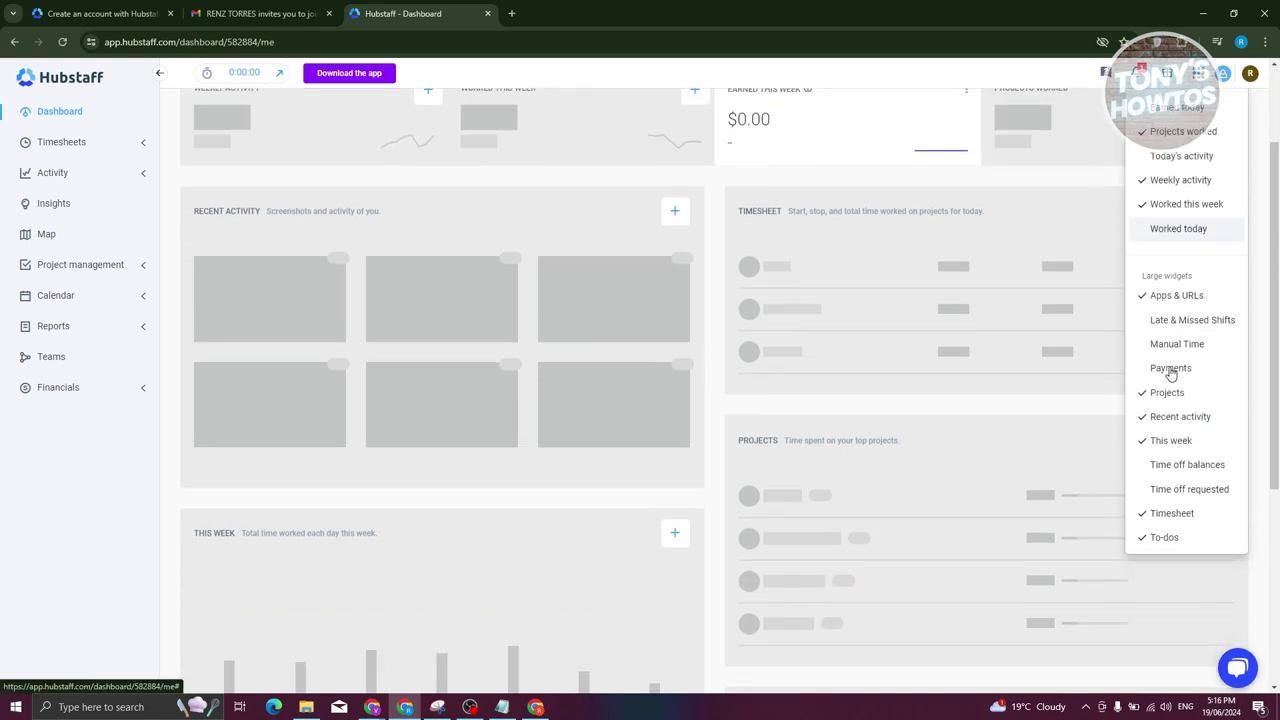
{"action": "scroll", "coordinate": [968, 521], "scroll_direction": "up", "scroll_amount": 2}
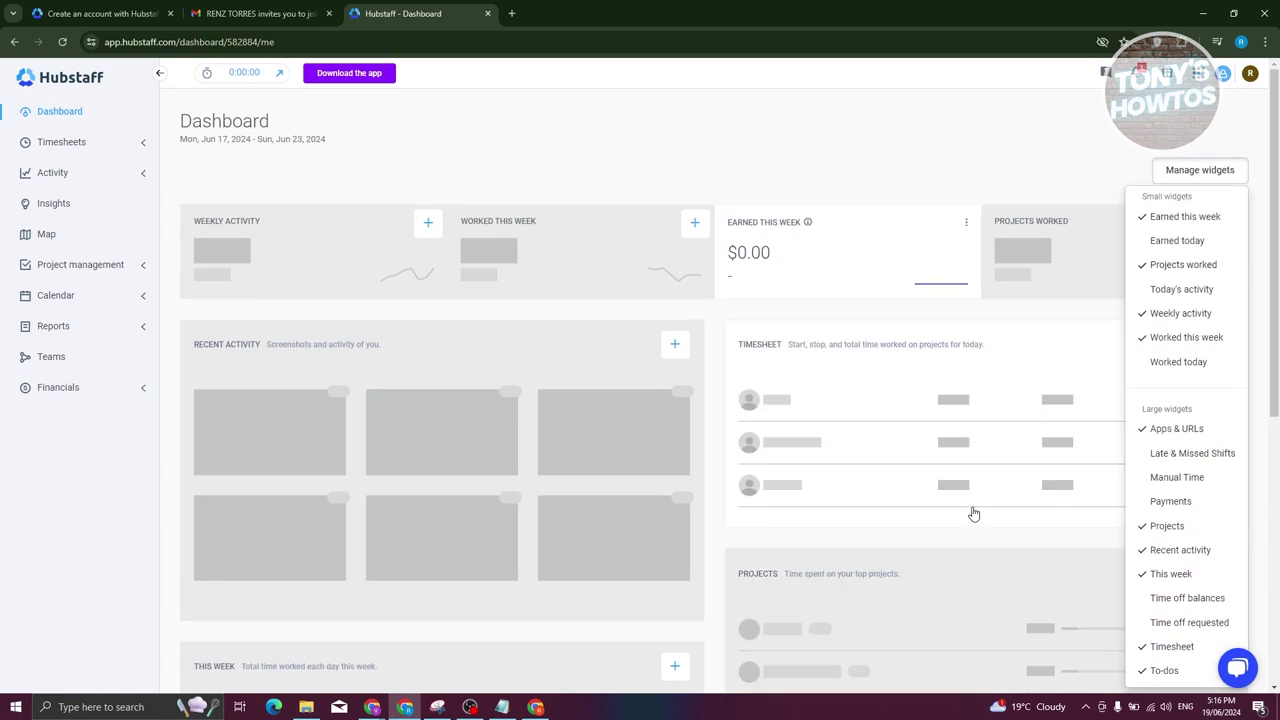
{"action": "left_click", "coordinate": [1147, 291]}
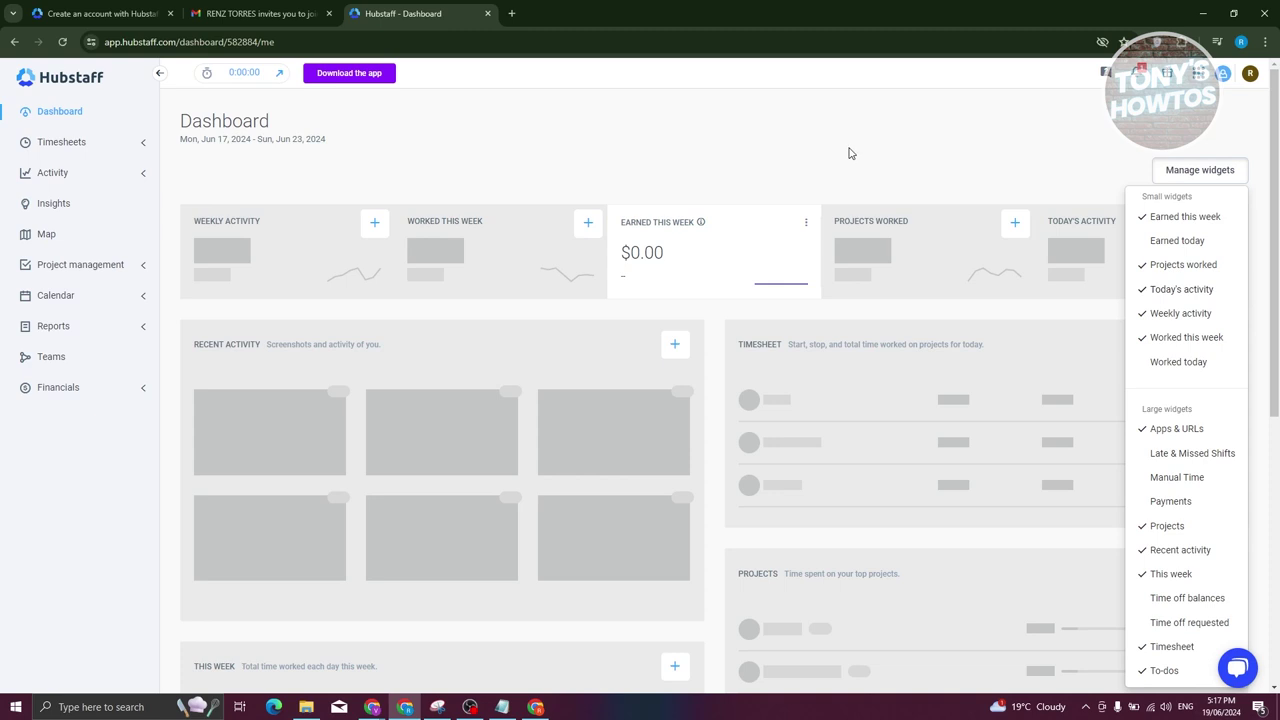
{"action": "left_click", "coordinate": [886, 147]}
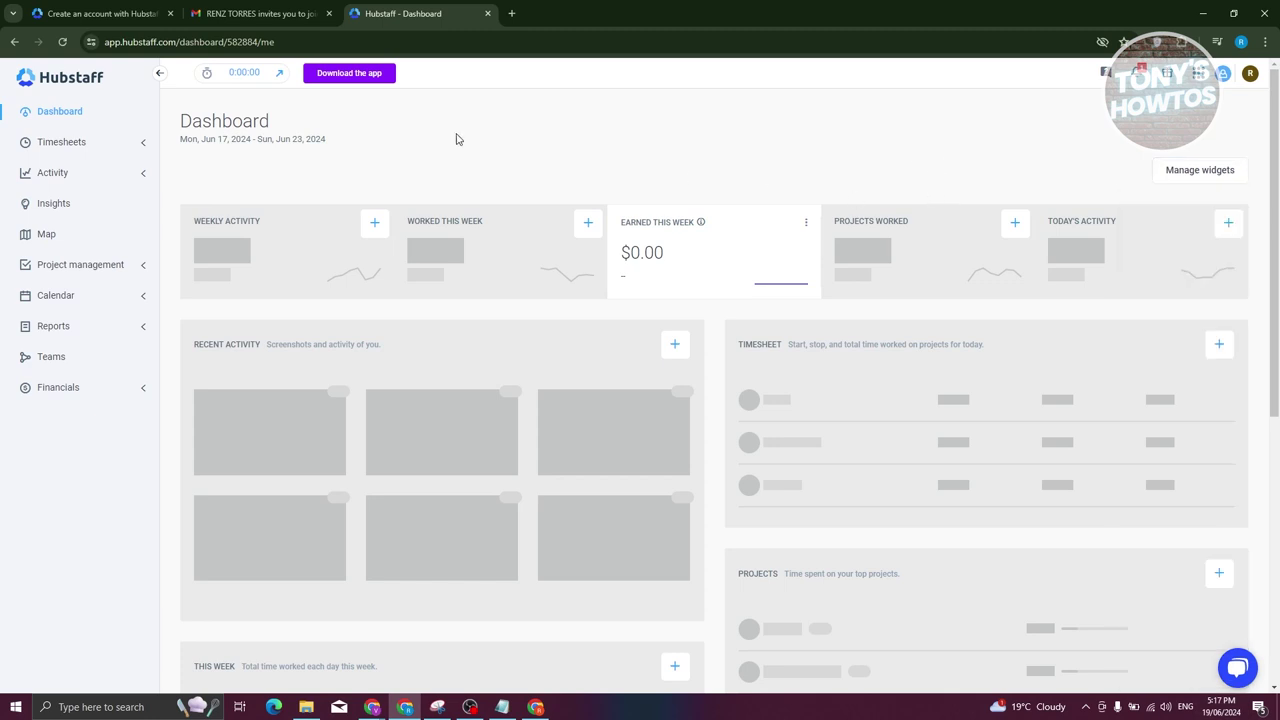
Open the timesheets page and look at the Weekly and Calendar views, returning to Weekly.
{"action": "left_click", "coordinate": [88, 147]}
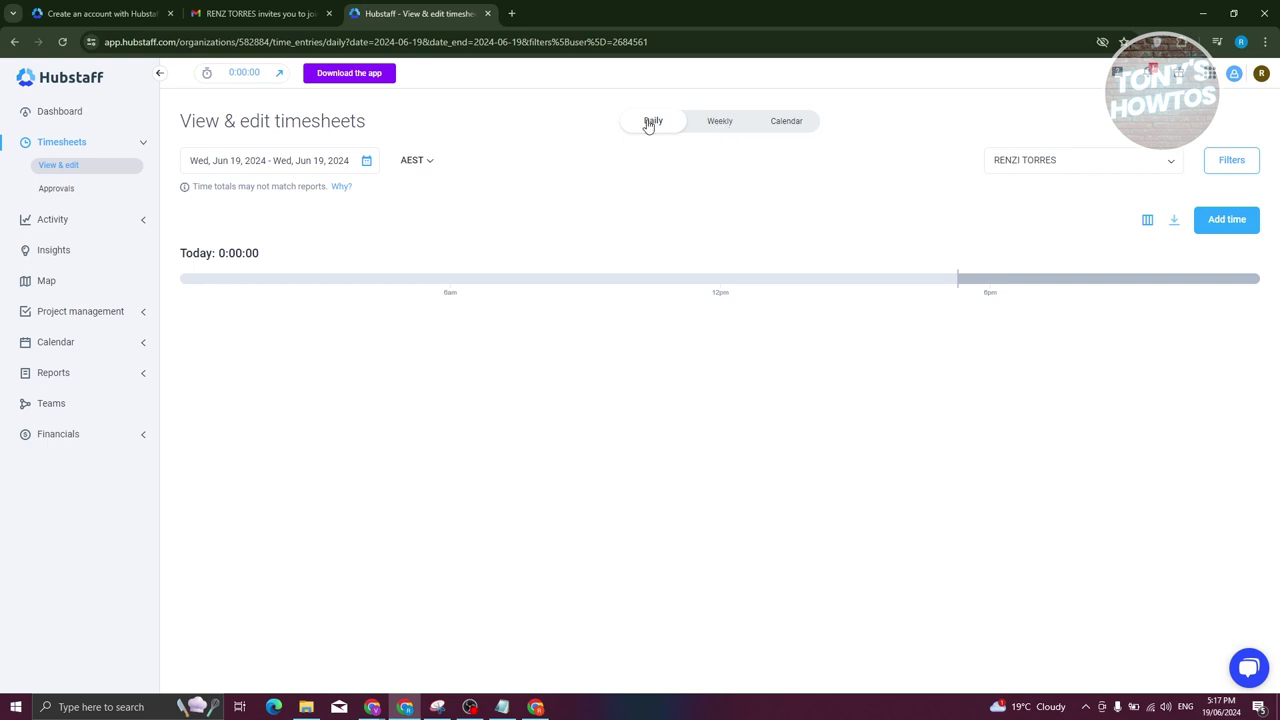
{"action": "left_click", "coordinate": [720, 129]}
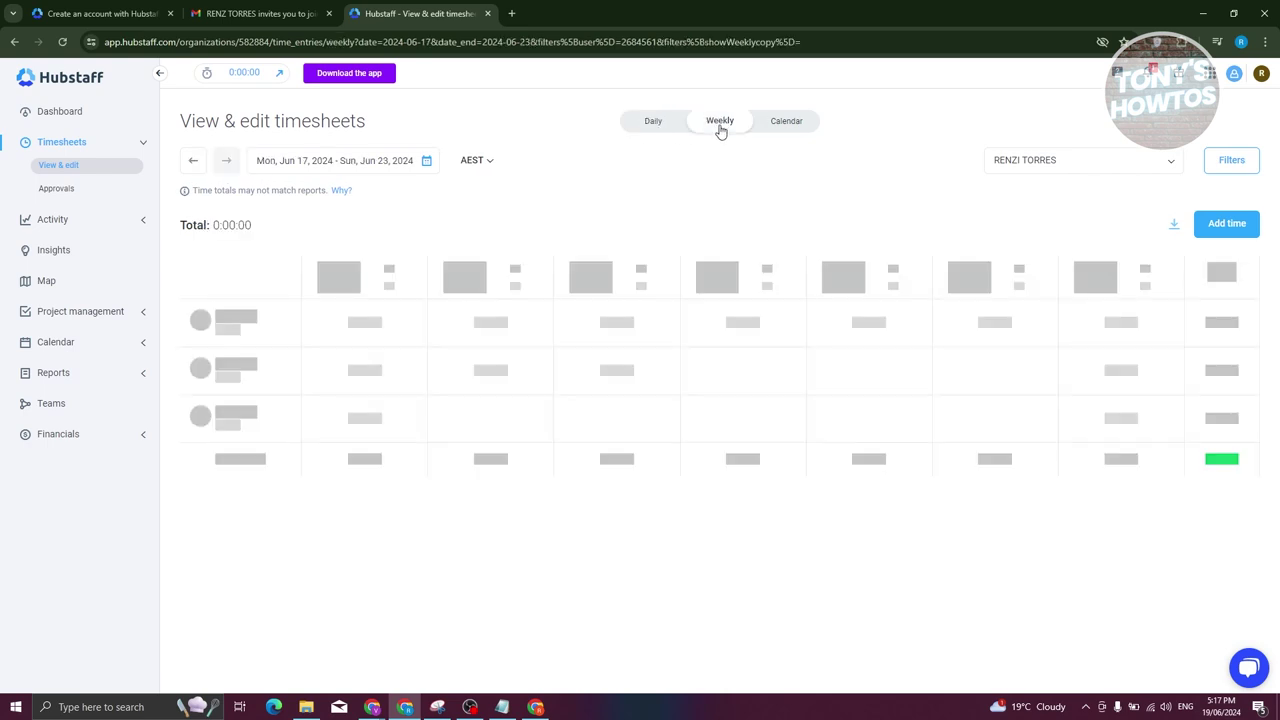
{"action": "left_click", "coordinate": [787, 122]}
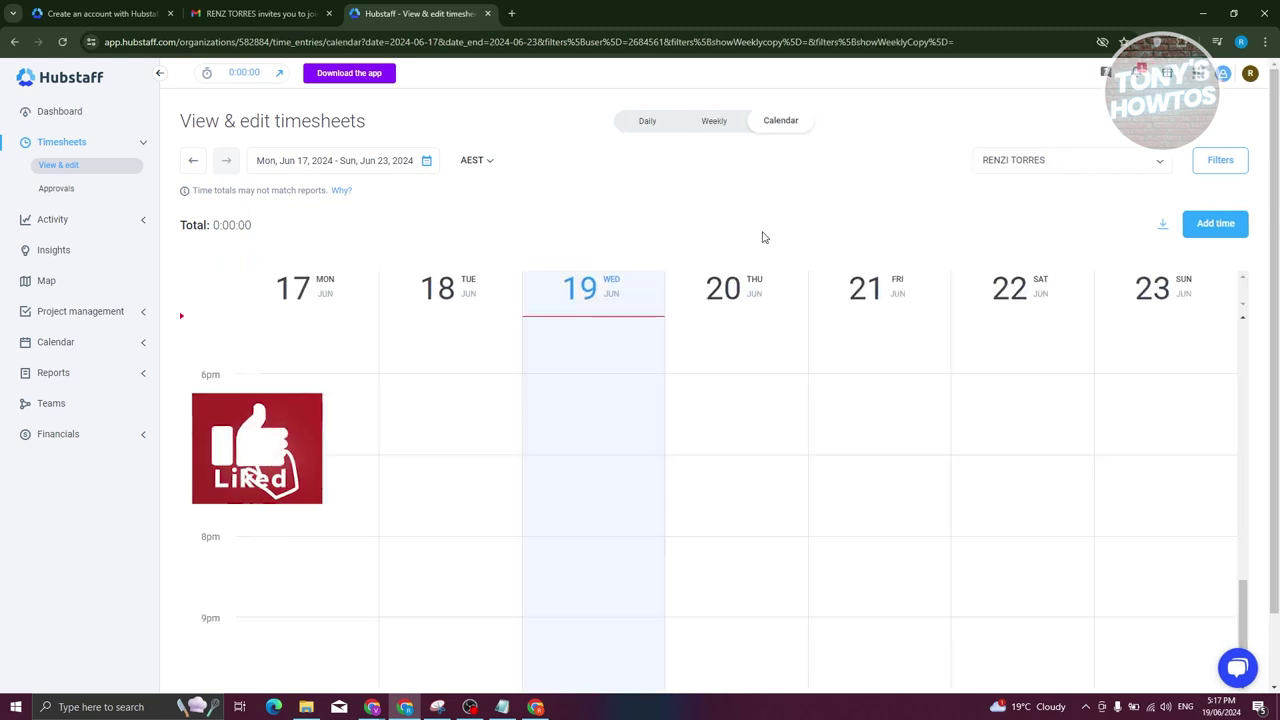
{"action": "left_click", "coordinate": [732, 122]}
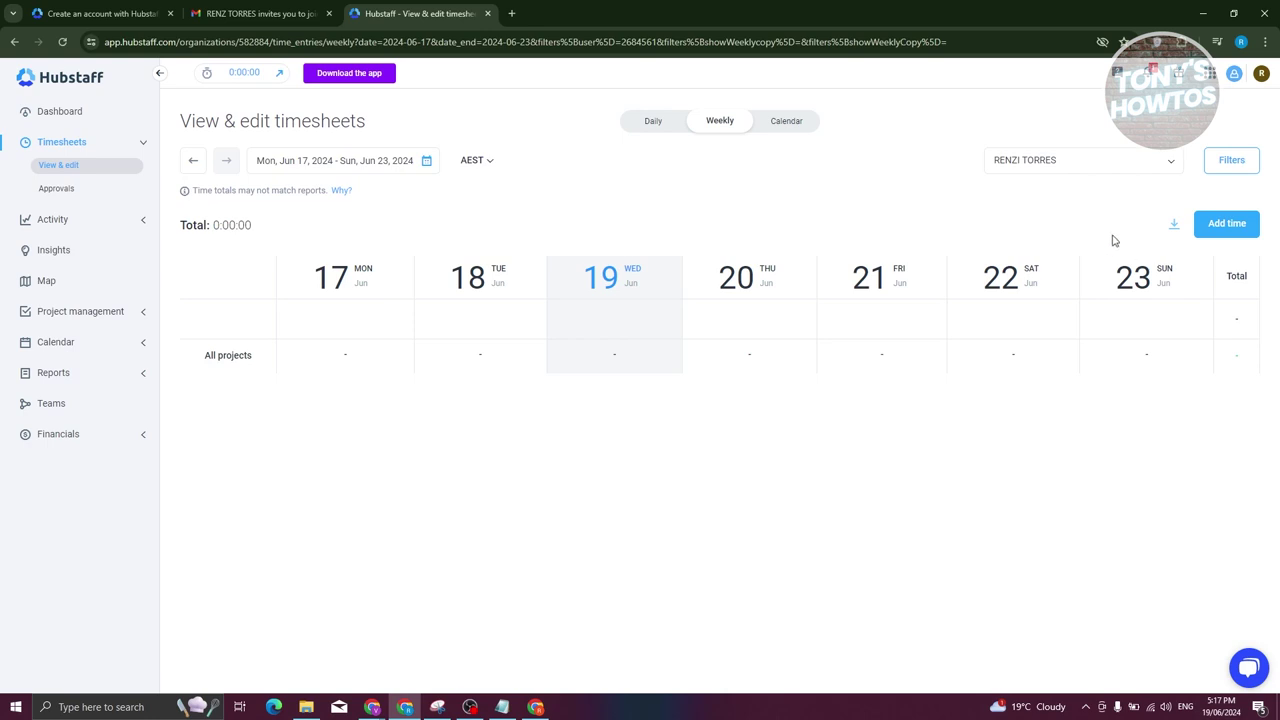
Start a manual time entry for PROJECT 1 with the create Software to-do, view the reason options and discard the entry.
{"action": "left_click", "coordinate": [1245, 233]}
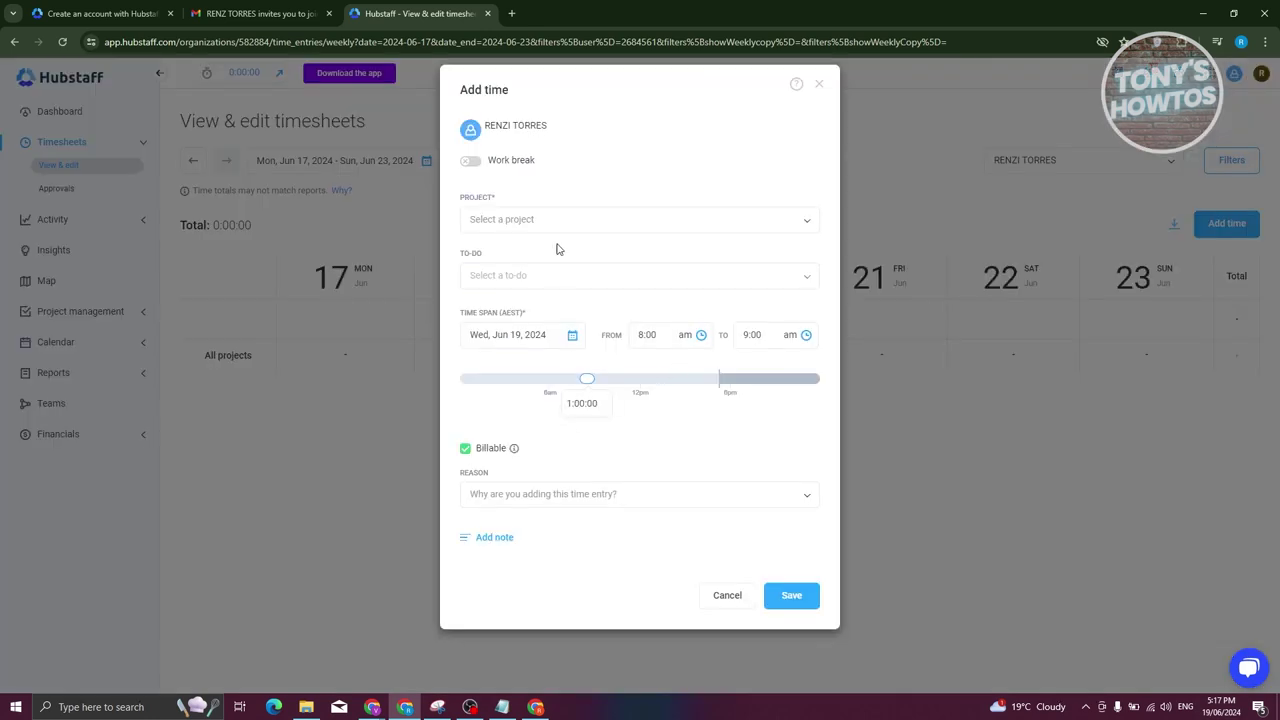
{"action": "left_click", "coordinate": [801, 221]}
{"action": "left_click", "coordinate": [500, 246]}
{"action": "left_click", "coordinate": [789, 287]}
{"action": "left_click", "coordinate": [506, 301]}
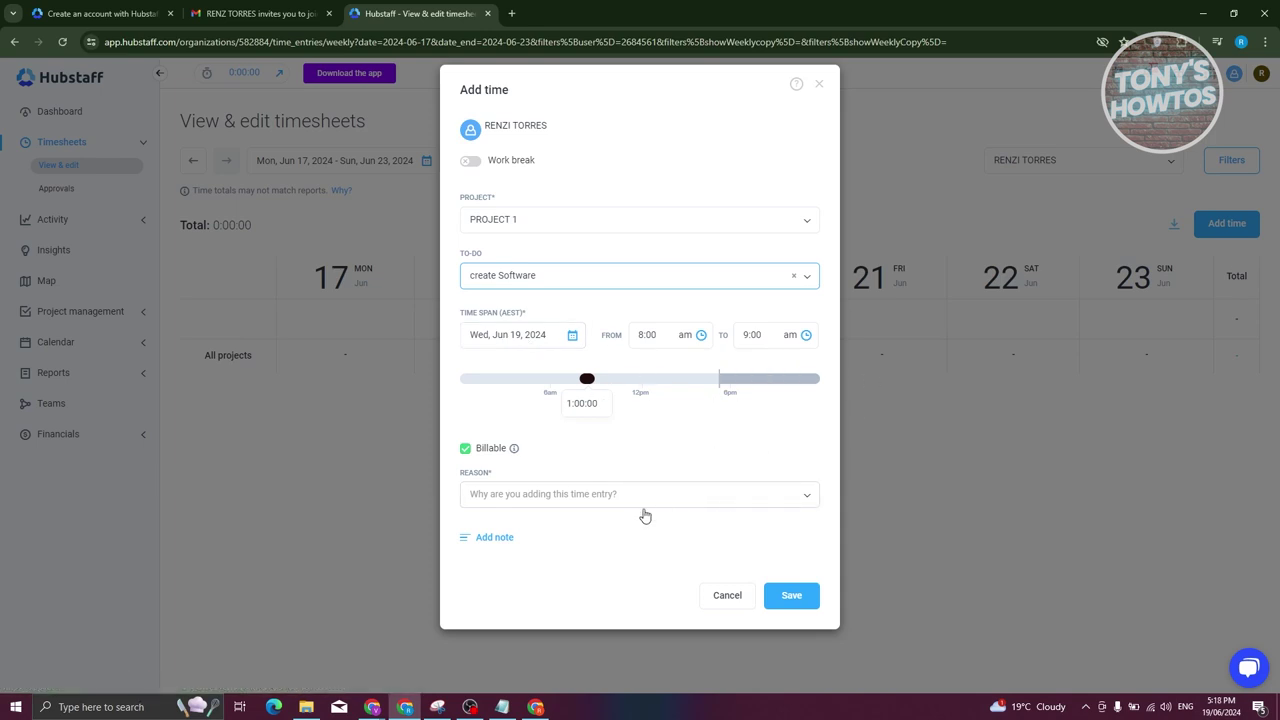
{"action": "left_click", "coordinate": [491, 506]}
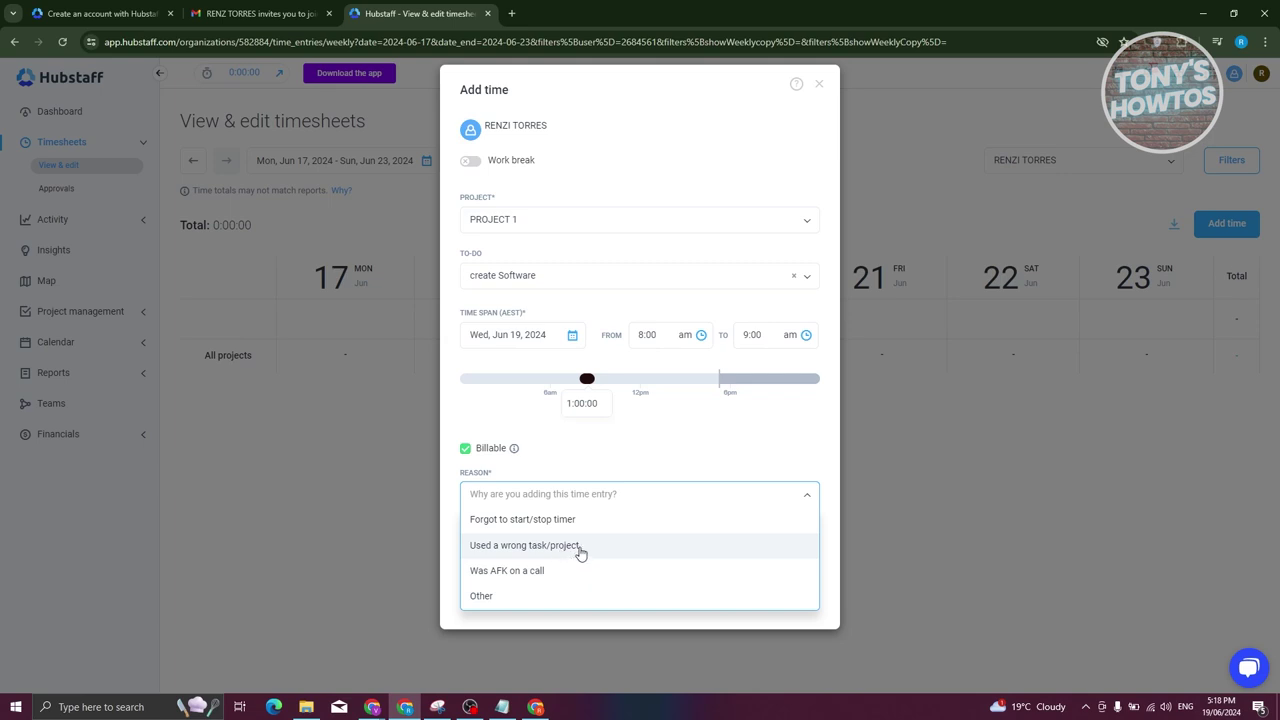
{"action": "left_click", "coordinate": [657, 451]}
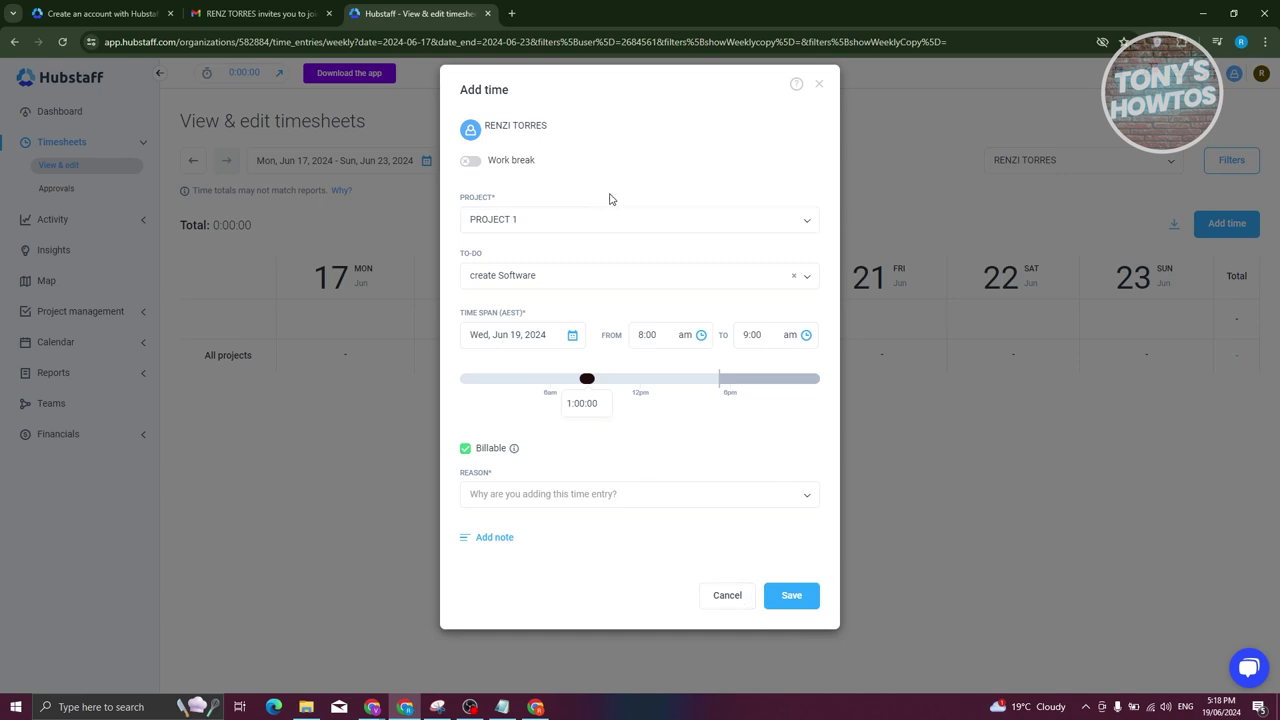
{"action": "left_click", "coordinate": [817, 85]}
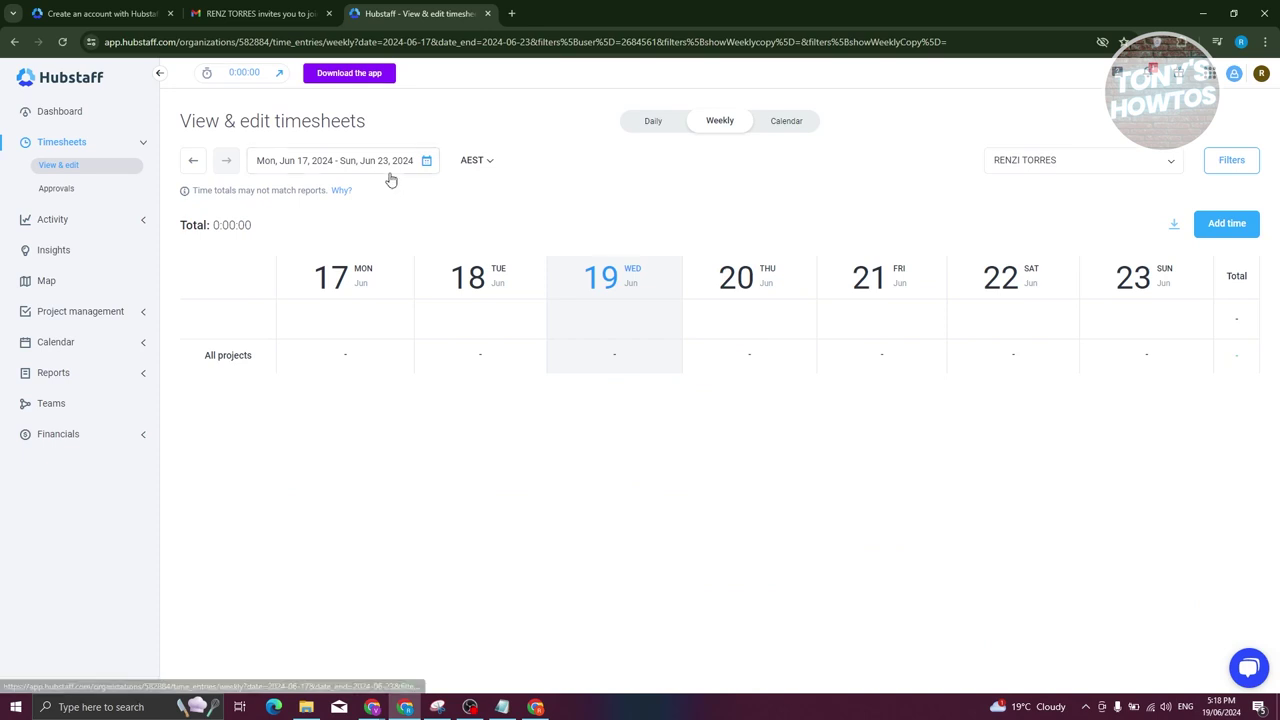
Start the web timer for PROJECT 1 with the create Software to-do.
{"action": "left_click", "coordinate": [250, 76]}
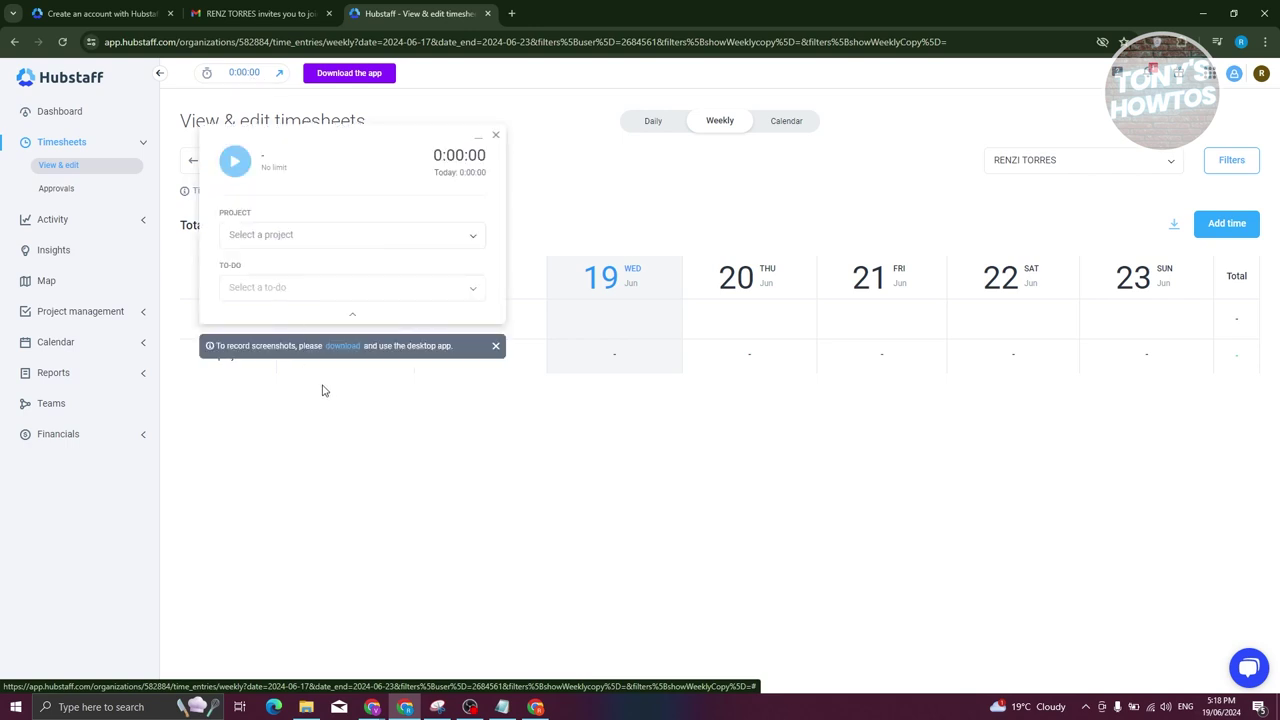
{"action": "left_click", "coordinate": [356, 237]}
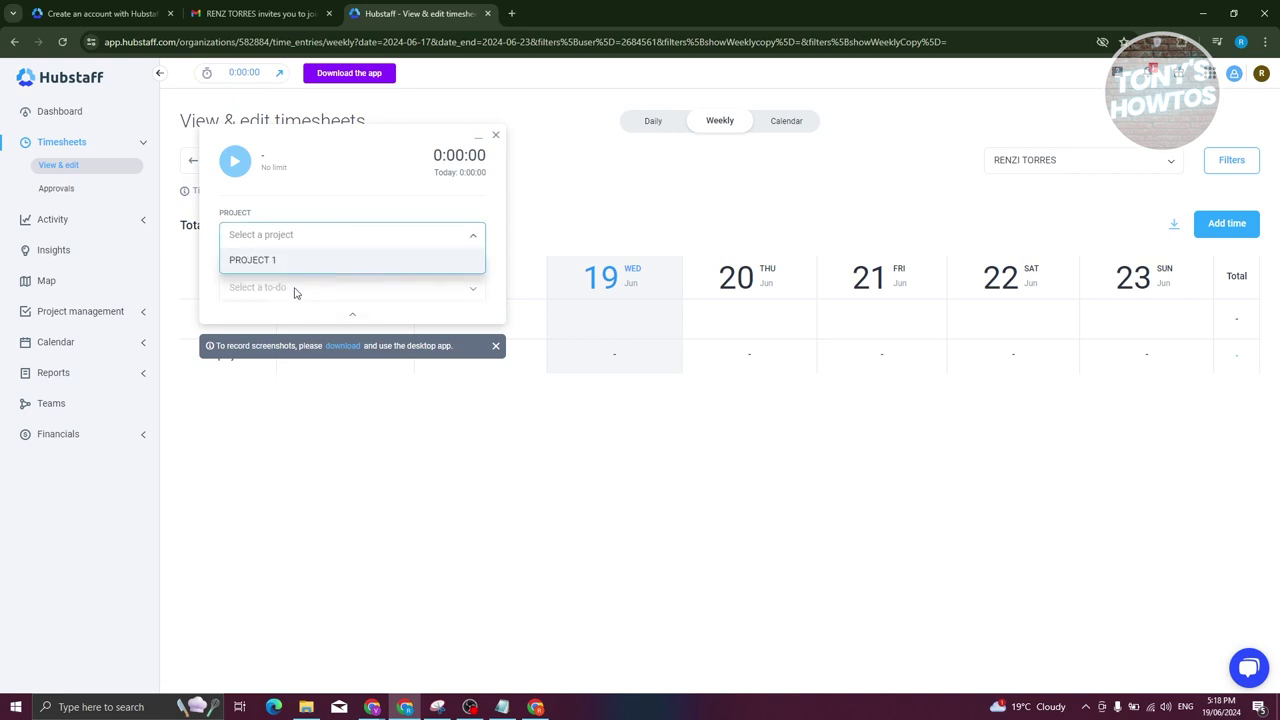
{"action": "left_click", "coordinate": [257, 265]}
{"action": "left_click", "coordinate": [258, 284]}
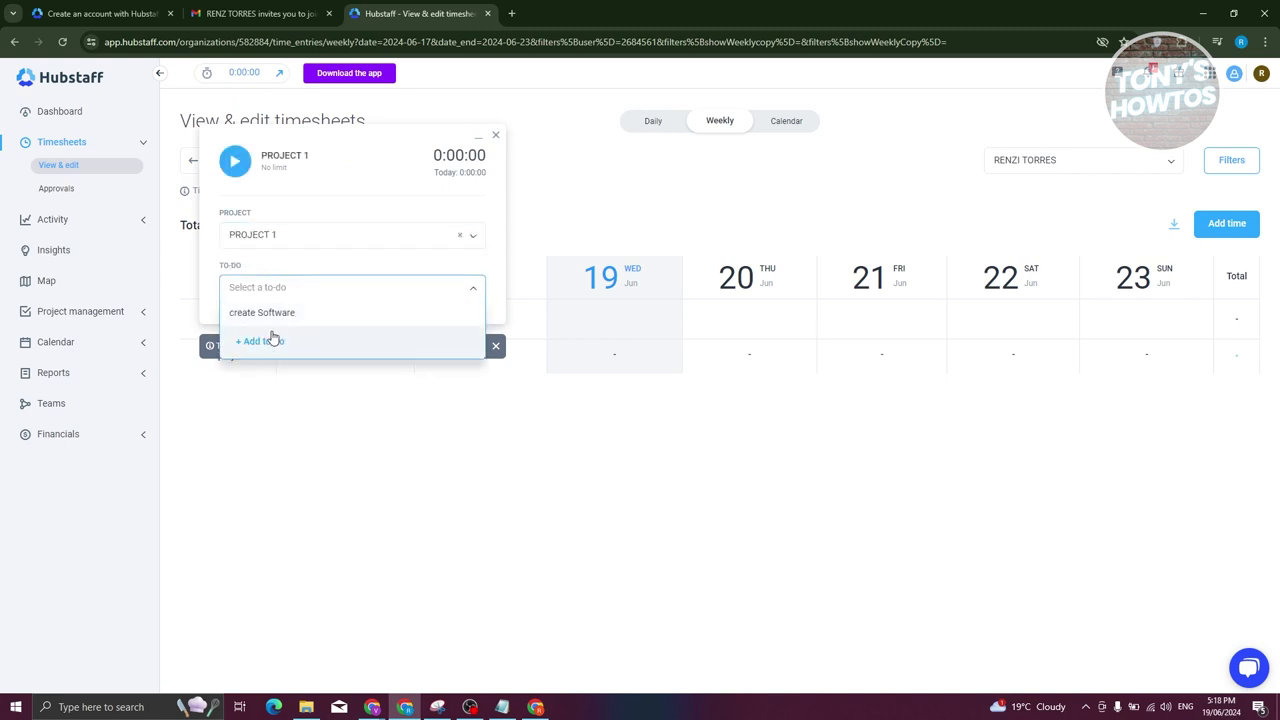
{"action": "left_click", "coordinate": [304, 313]}
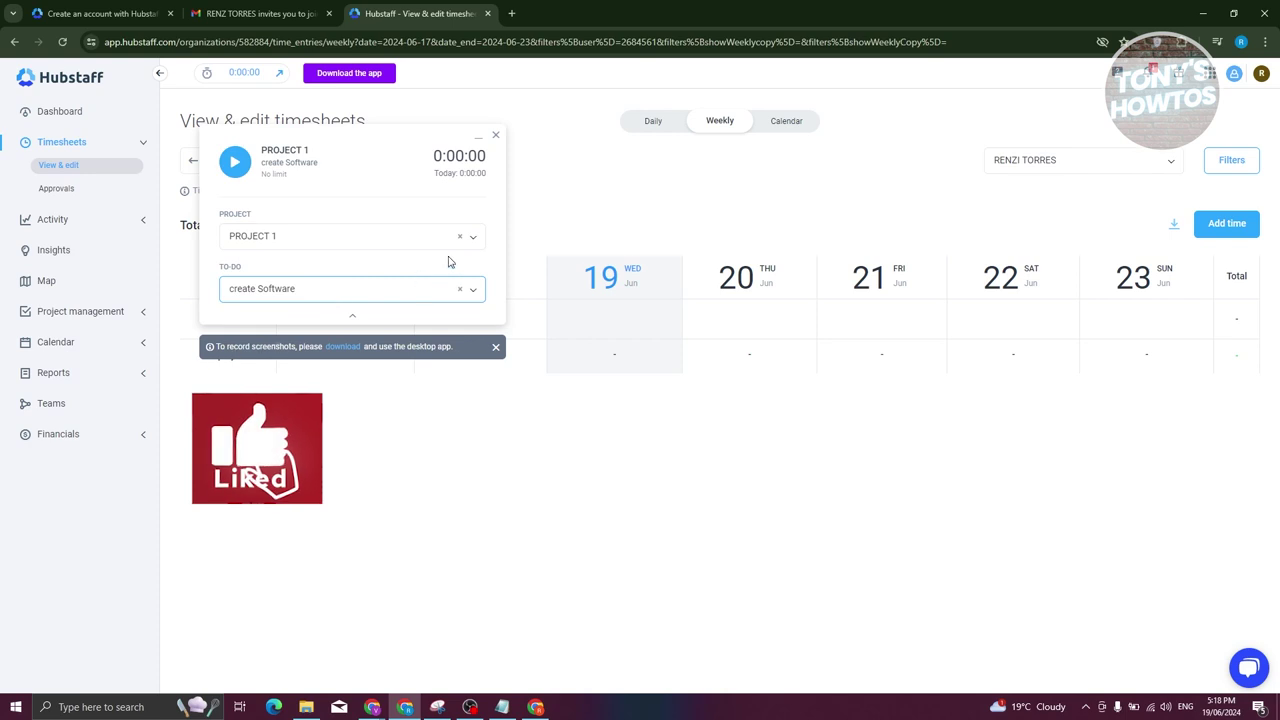
{"action": "left_click", "coordinate": [235, 161]}
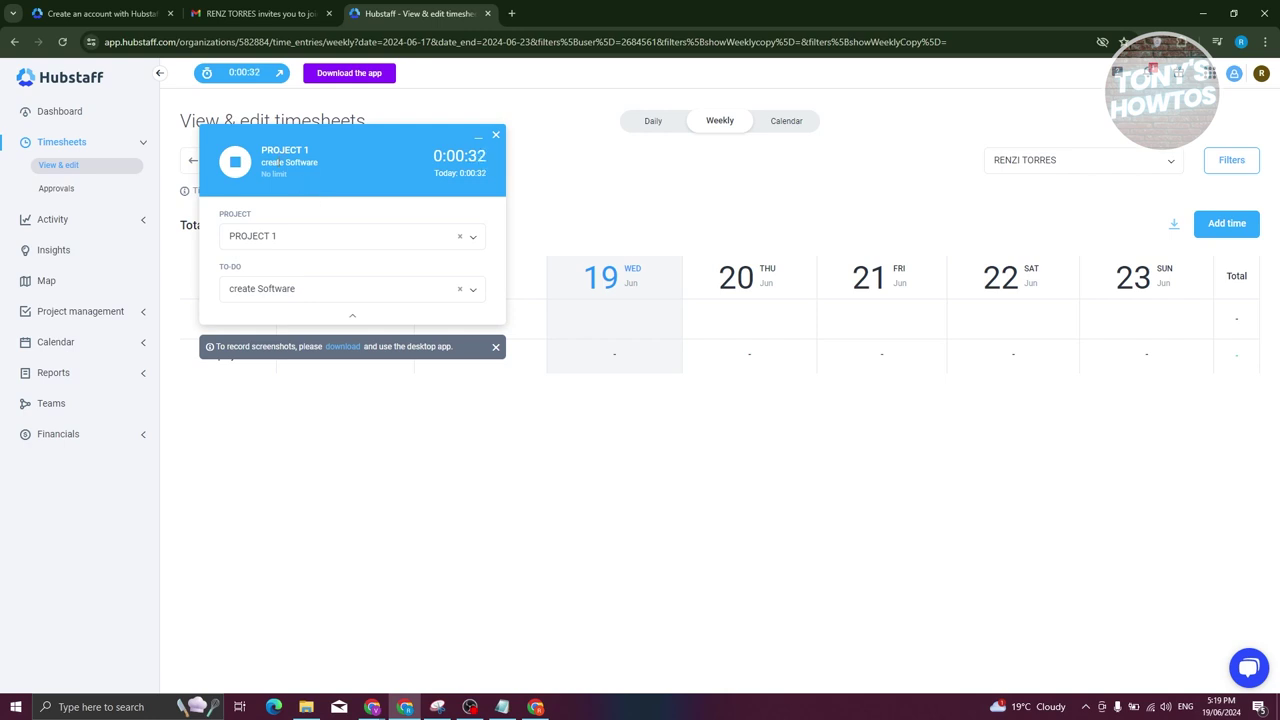
Stop the running PROJECT 1 timer and close its window, and view the app download options and dismiss them.
{"action": "left_click", "coordinate": [496, 135]}
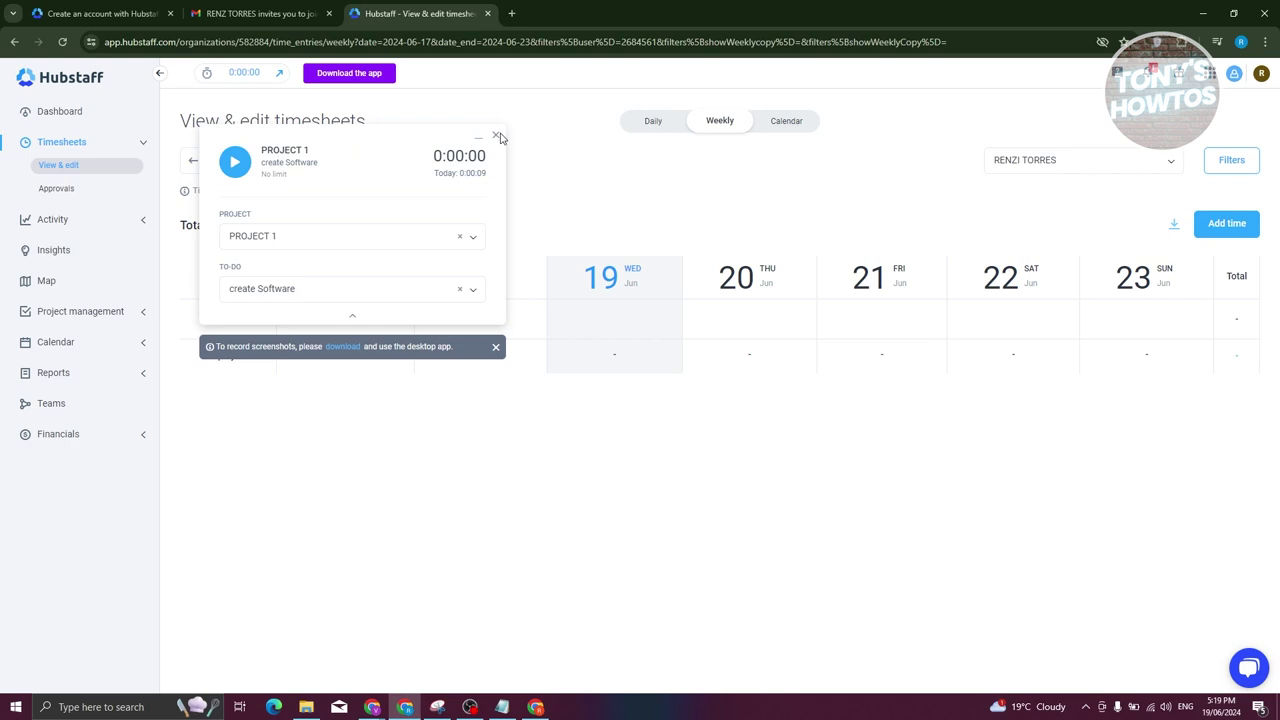
{"action": "left_click", "coordinate": [498, 137]}
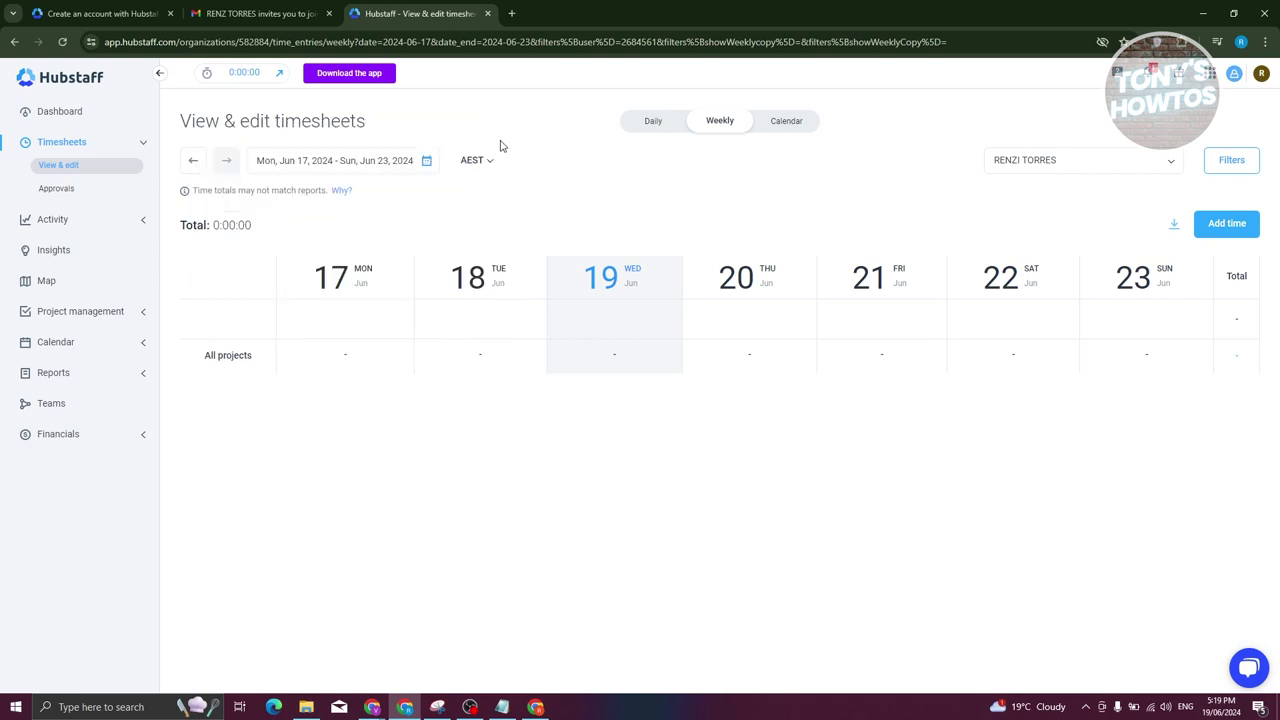
{"action": "left_click", "coordinate": [349, 75]}
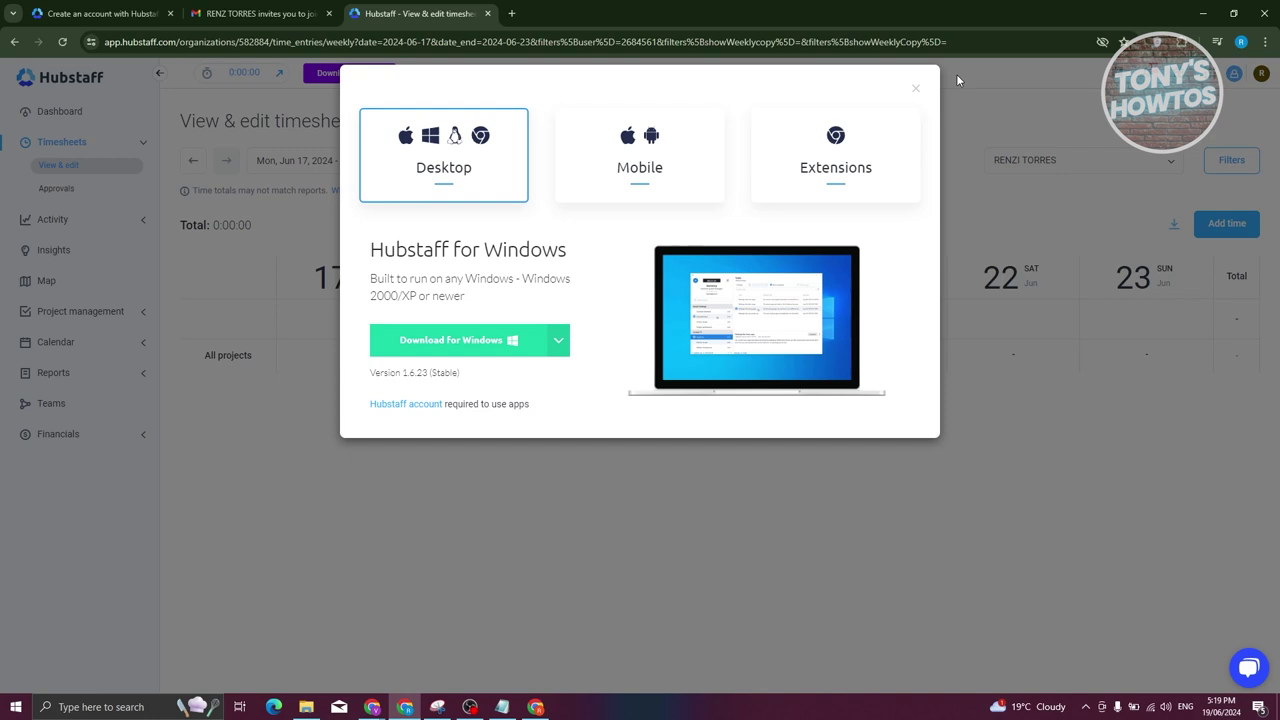
{"action": "left_click", "coordinate": [916, 93]}
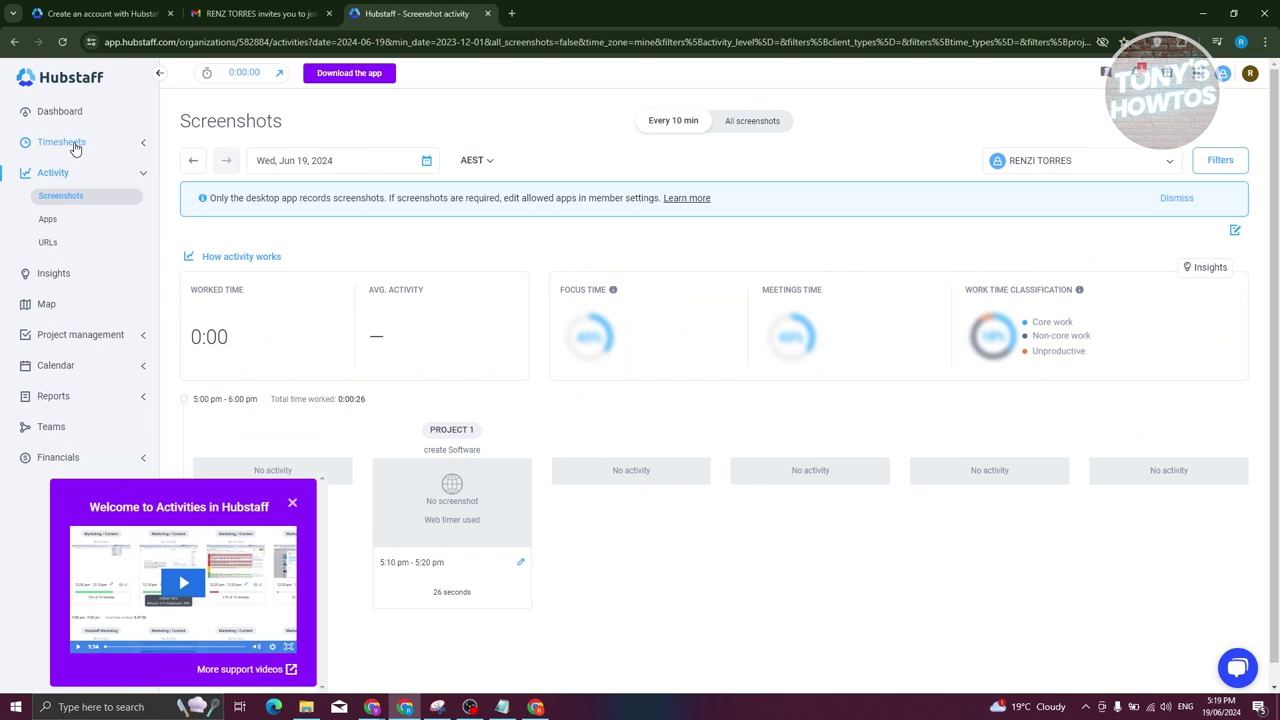
Review the daily timesheet and approvals, and look over the Screenshots activity page, closing its welcome video.
{"action": "left_click", "coordinate": [75, 148]}
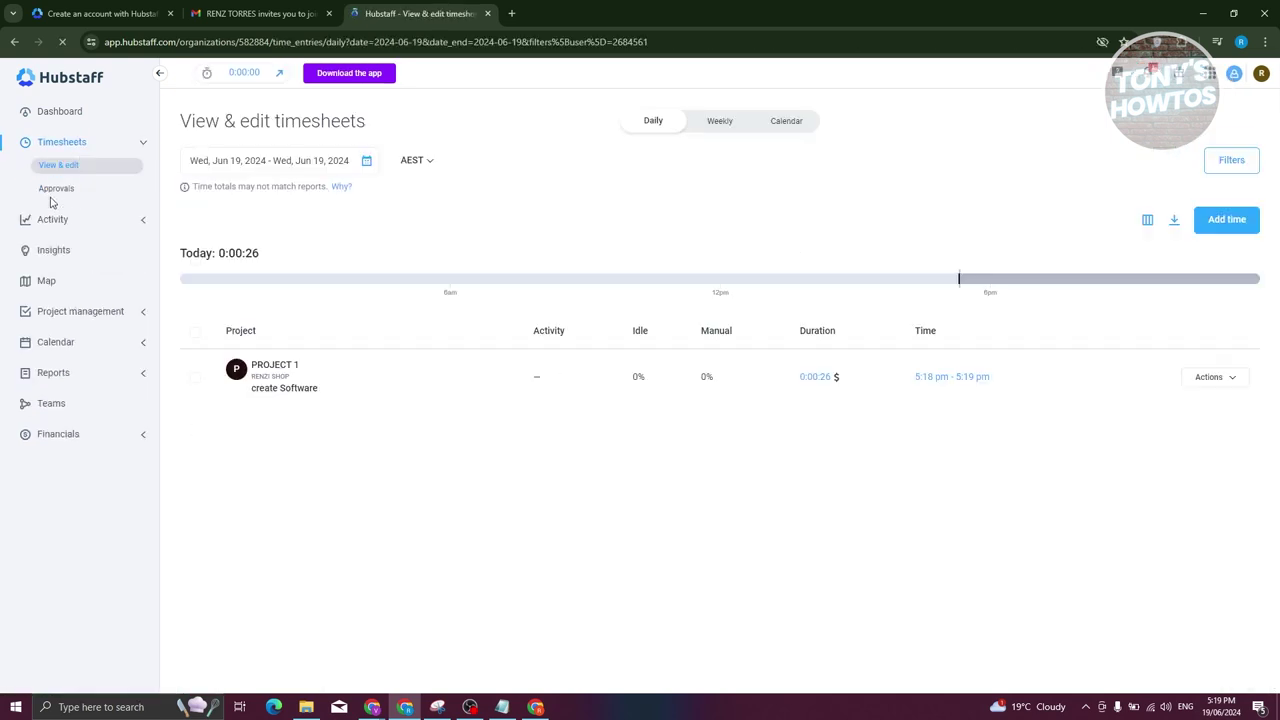
{"action": "left_click", "coordinate": [56, 191]}
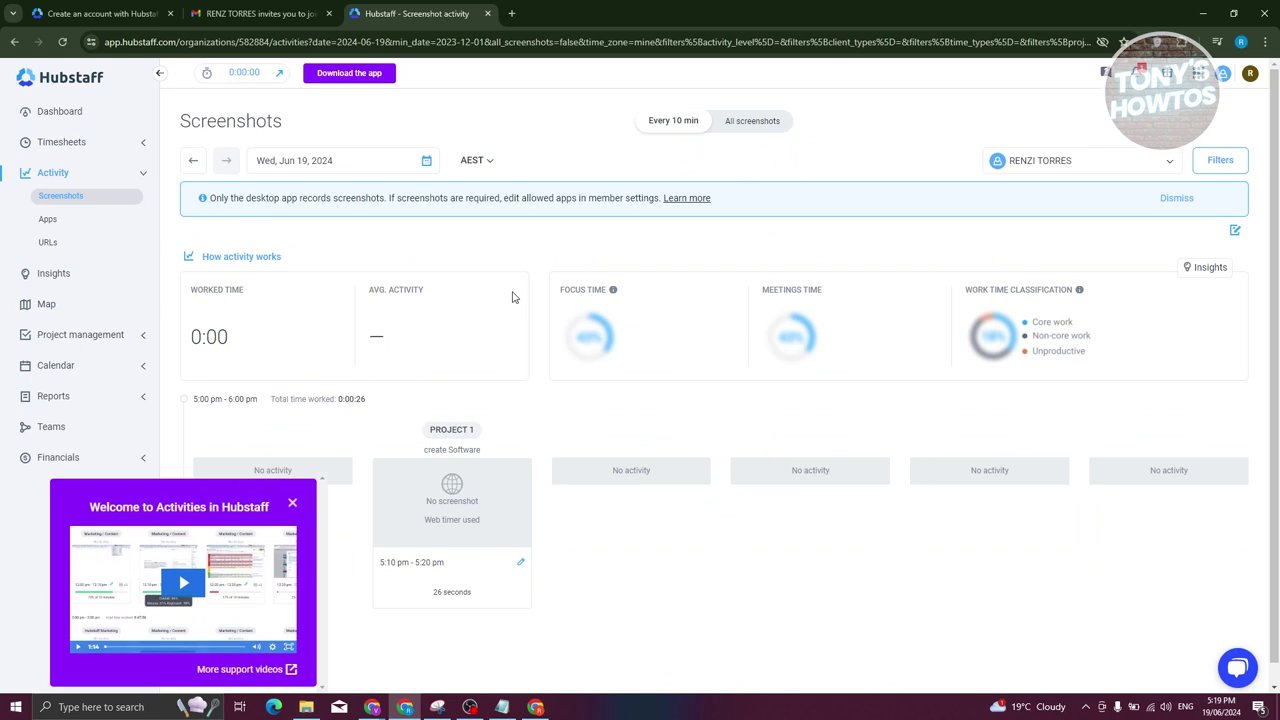
{"action": "scroll", "coordinate": [660, 420], "scroll_direction": "down", "scroll_amount": 1}
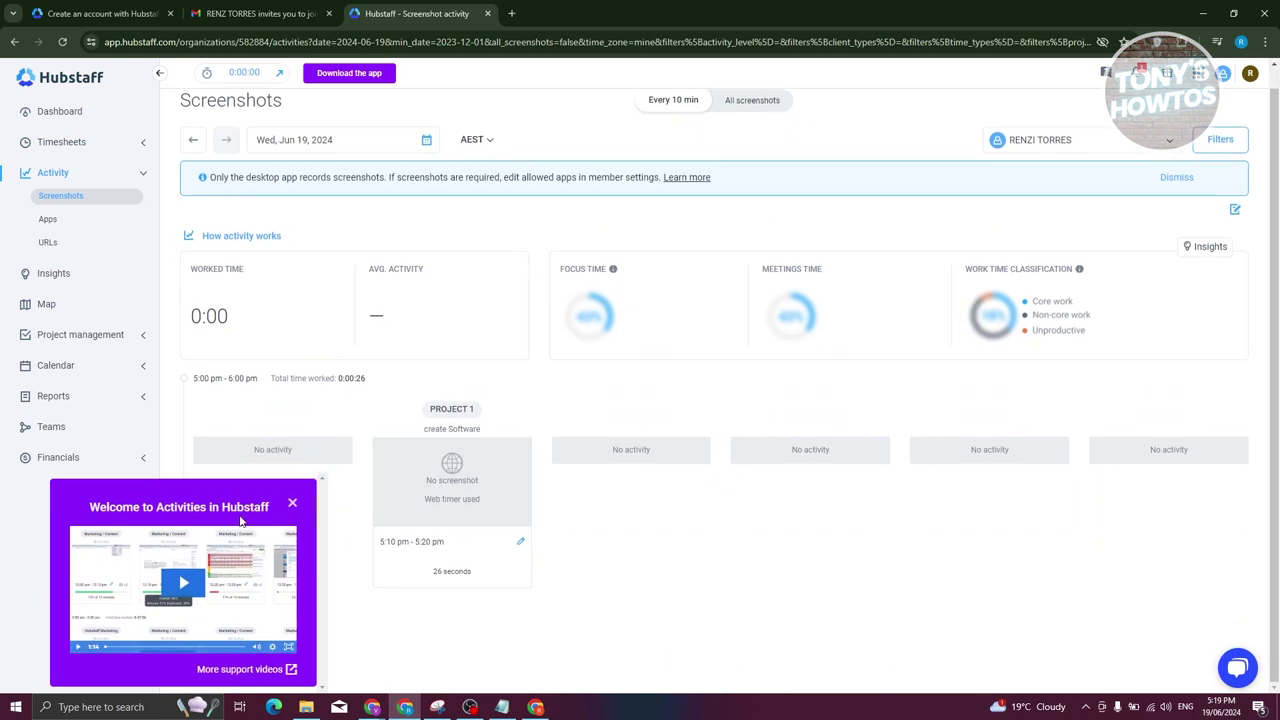
{"action": "left_click", "coordinate": [293, 510]}
{"action": "scroll", "coordinate": [540, 377], "scroll_direction": "up", "scroll_amount": 1}
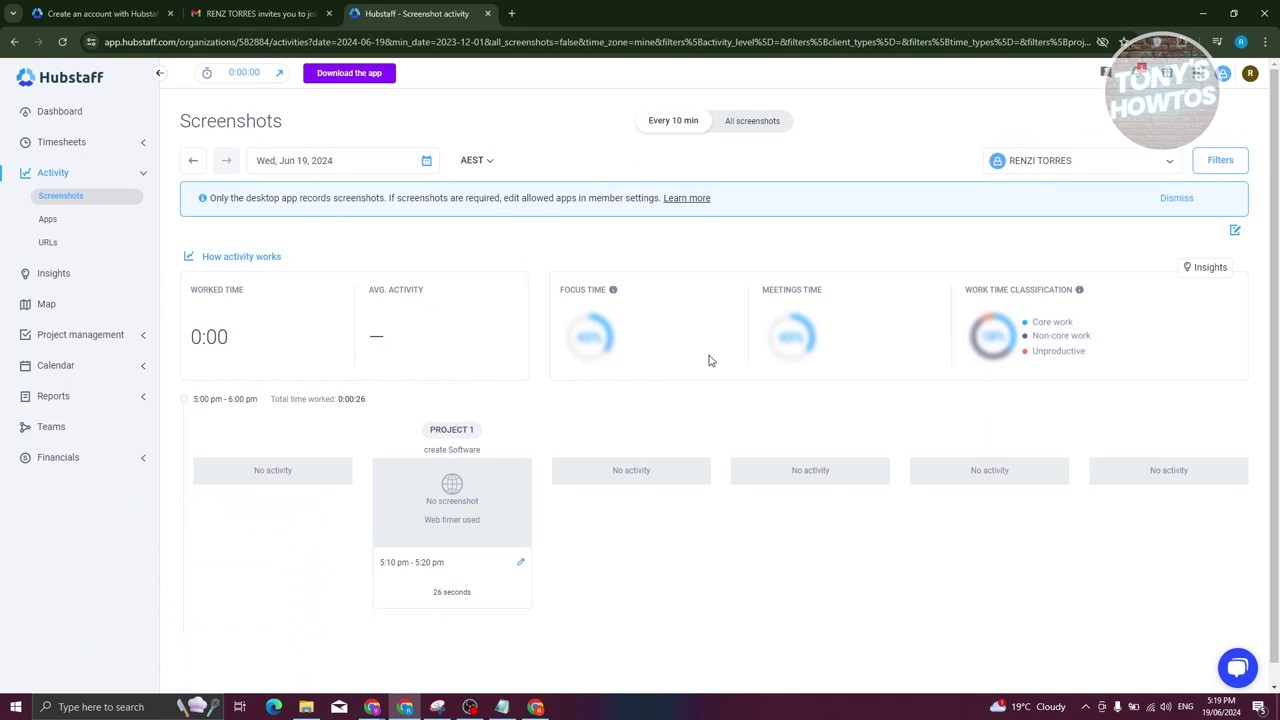
View the app activity and URL activity pages, dismissing the introduction on each.
{"action": "left_click", "coordinate": [50, 219]}
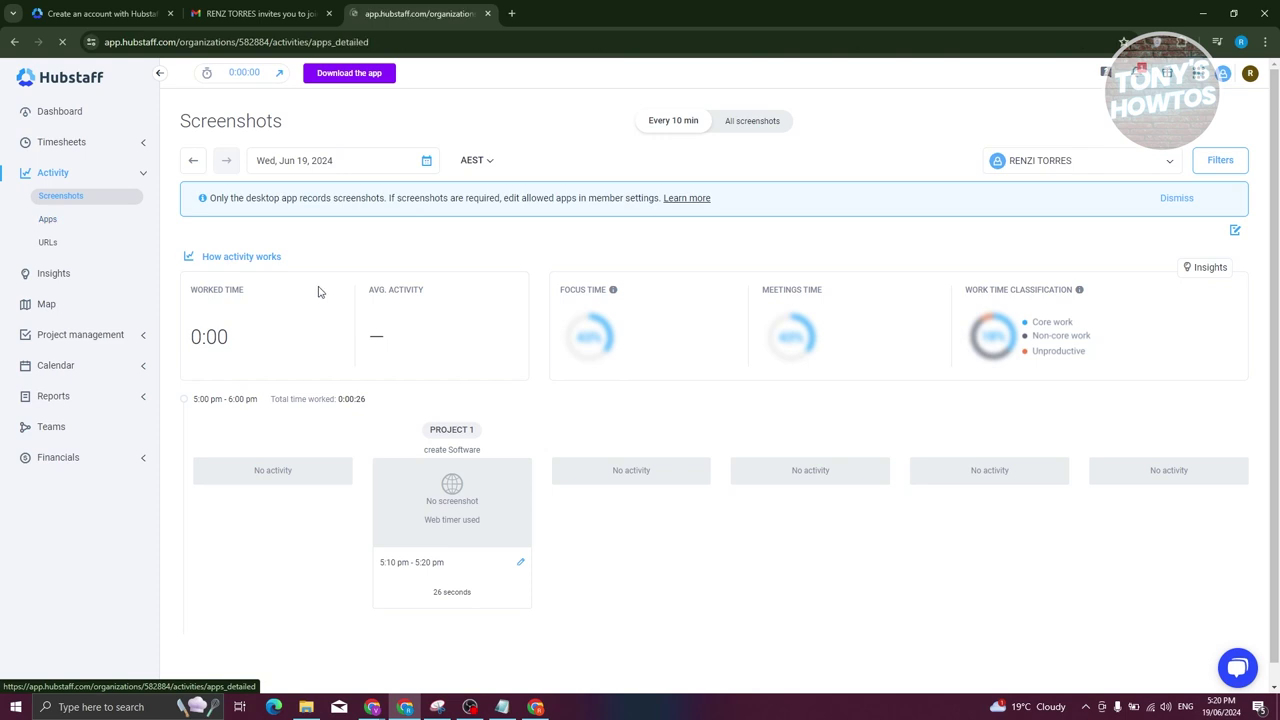
{"action": "left_click", "coordinate": [717, 552]}
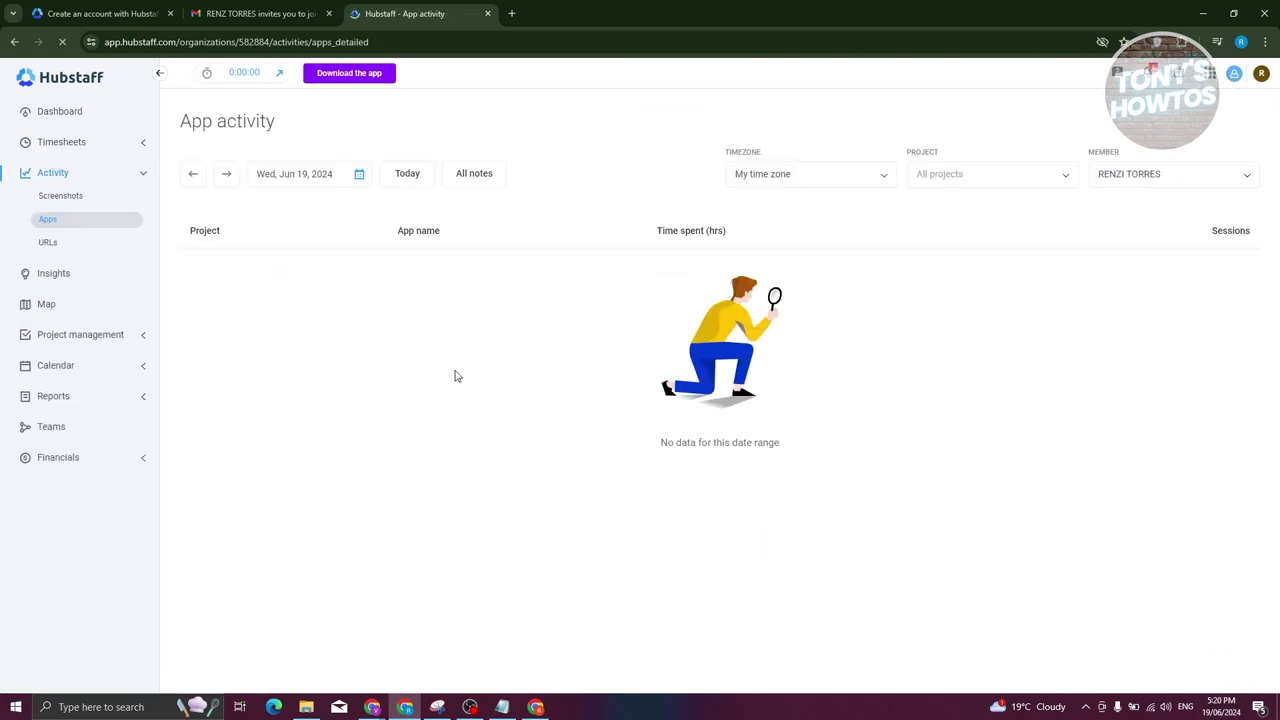
{"action": "left_click", "coordinate": [55, 243]}
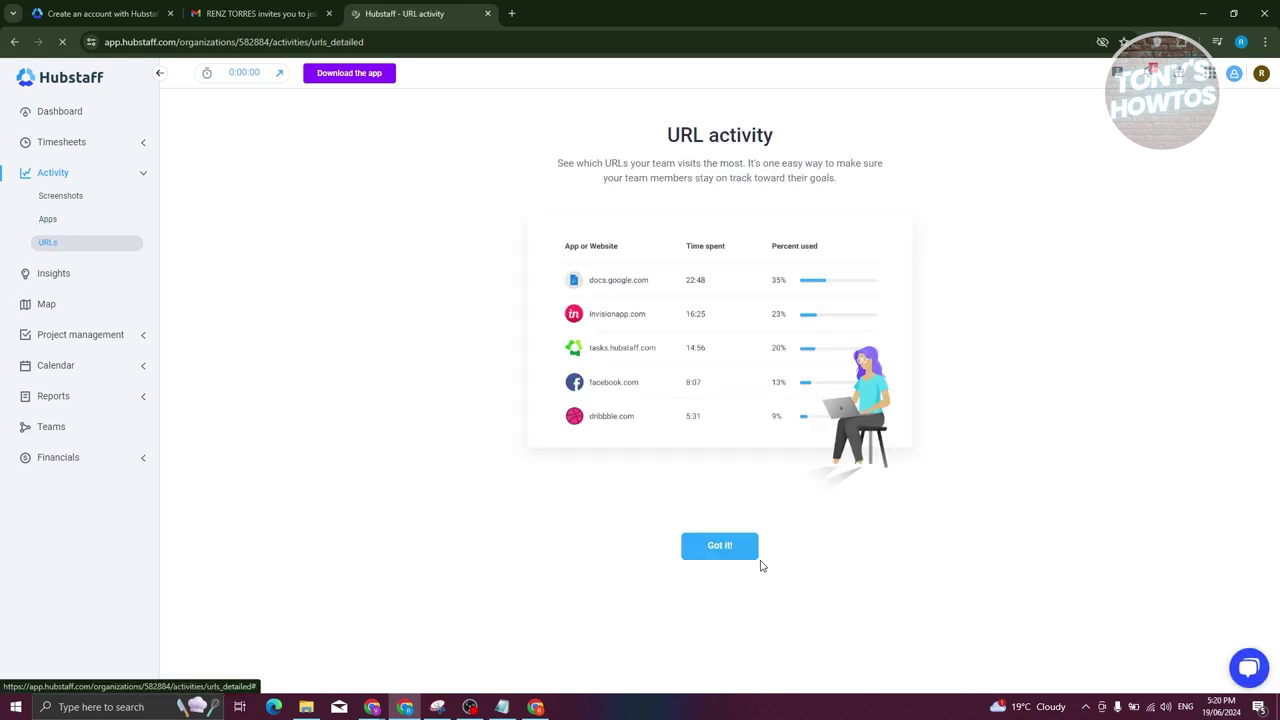
{"action": "left_click", "coordinate": [702, 549]}
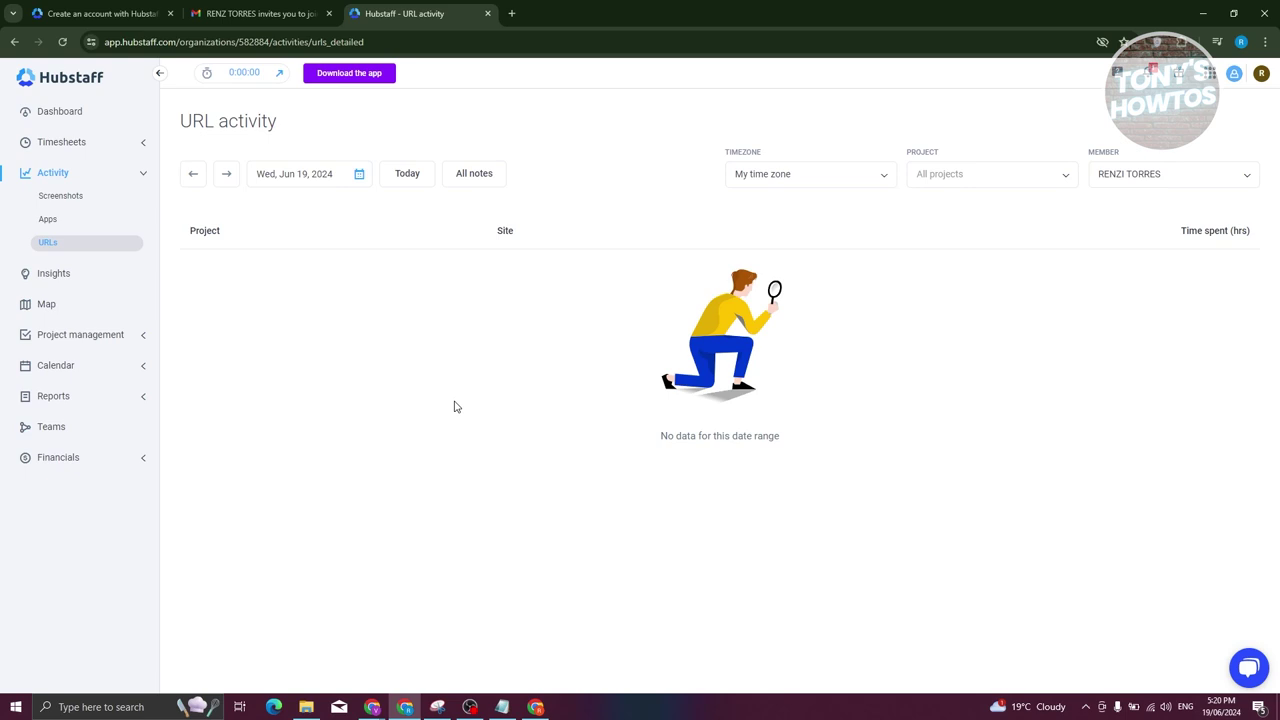
Look at the Insights page and the Map page introduction.
{"action": "left_click", "coordinate": [63, 272]}
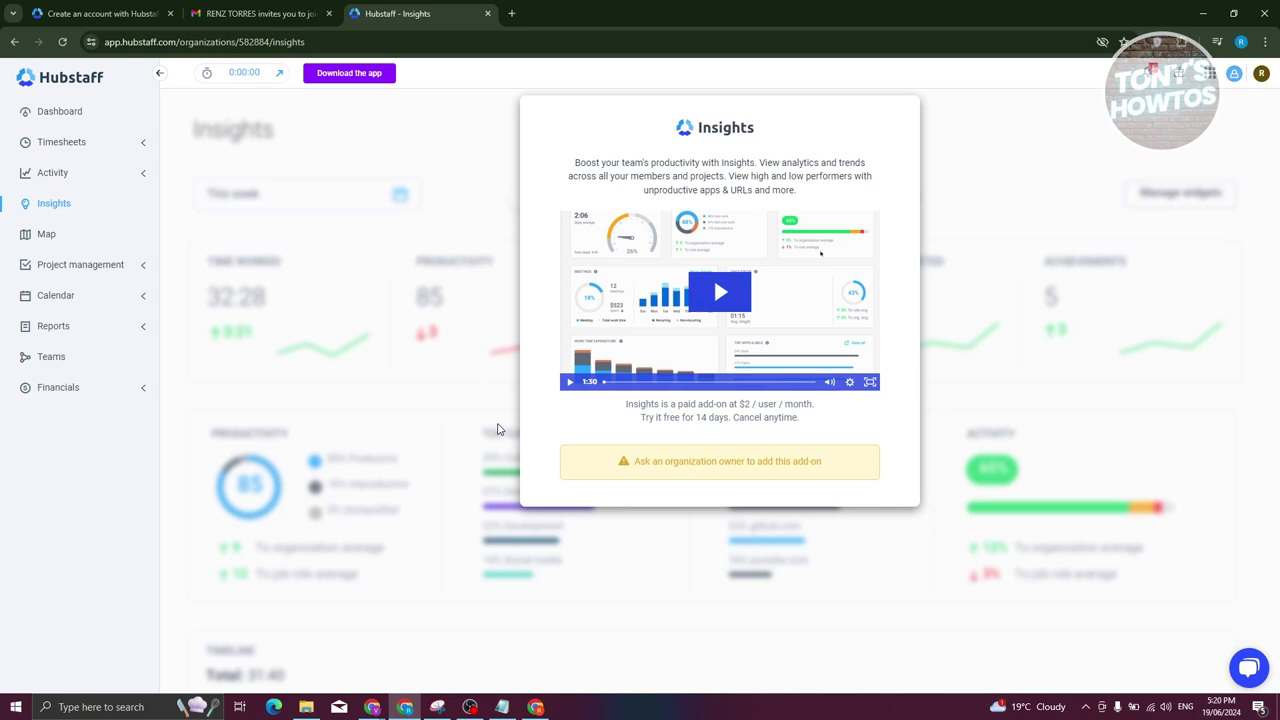
{"action": "left_click", "coordinate": [52, 238]}
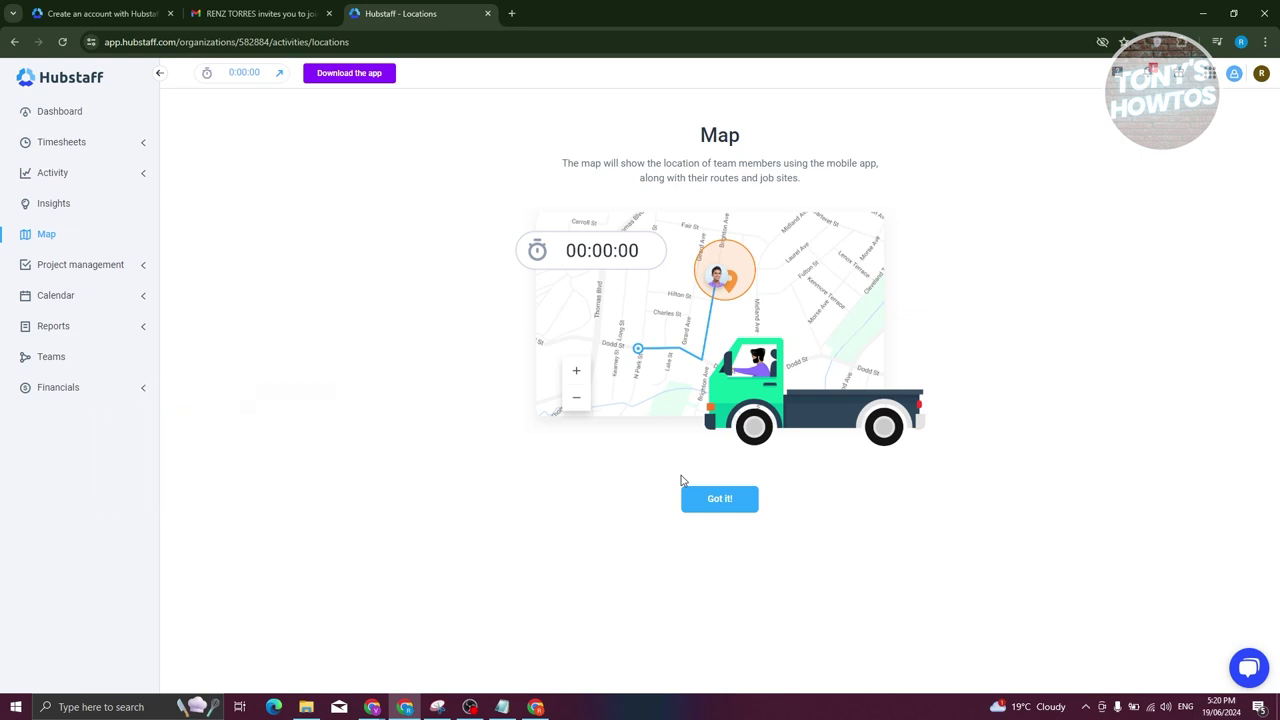
View the active projects and the to-dos of PROJECT 1, examining the create Software to-do and its assignee.
{"action": "left_click", "coordinate": [88, 266]}
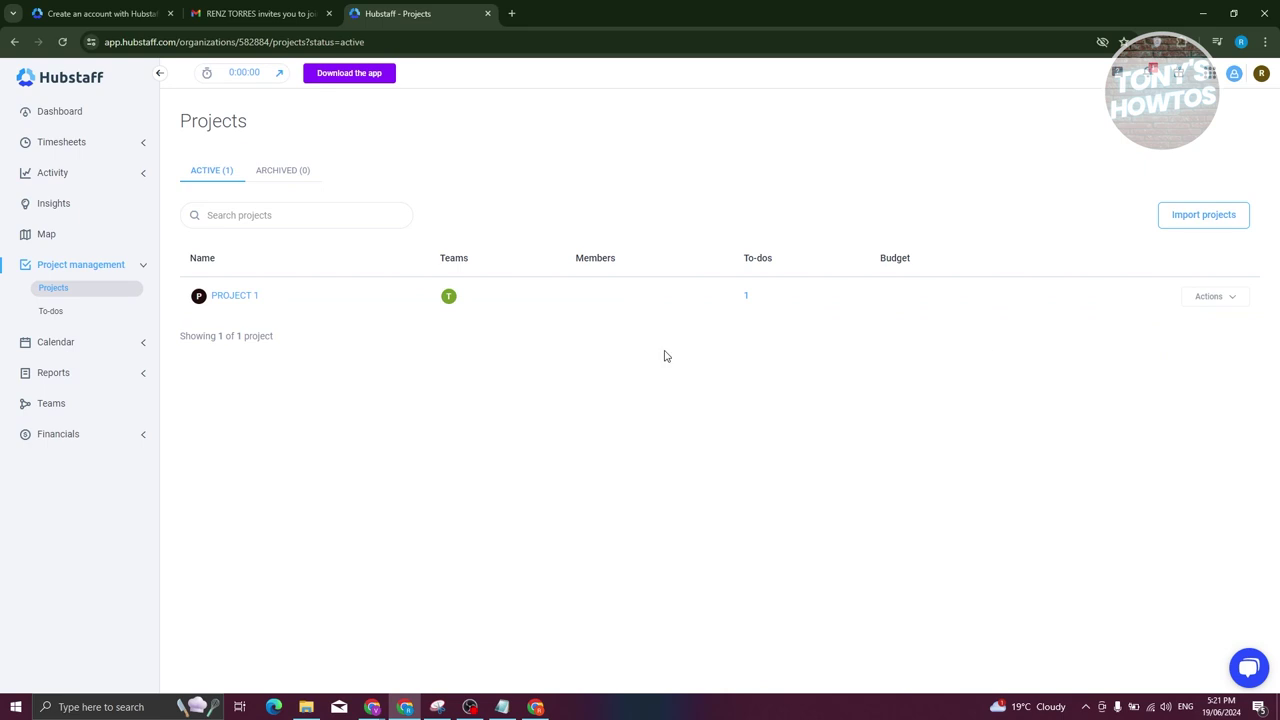
{"action": "left_click", "coordinate": [50, 311]}
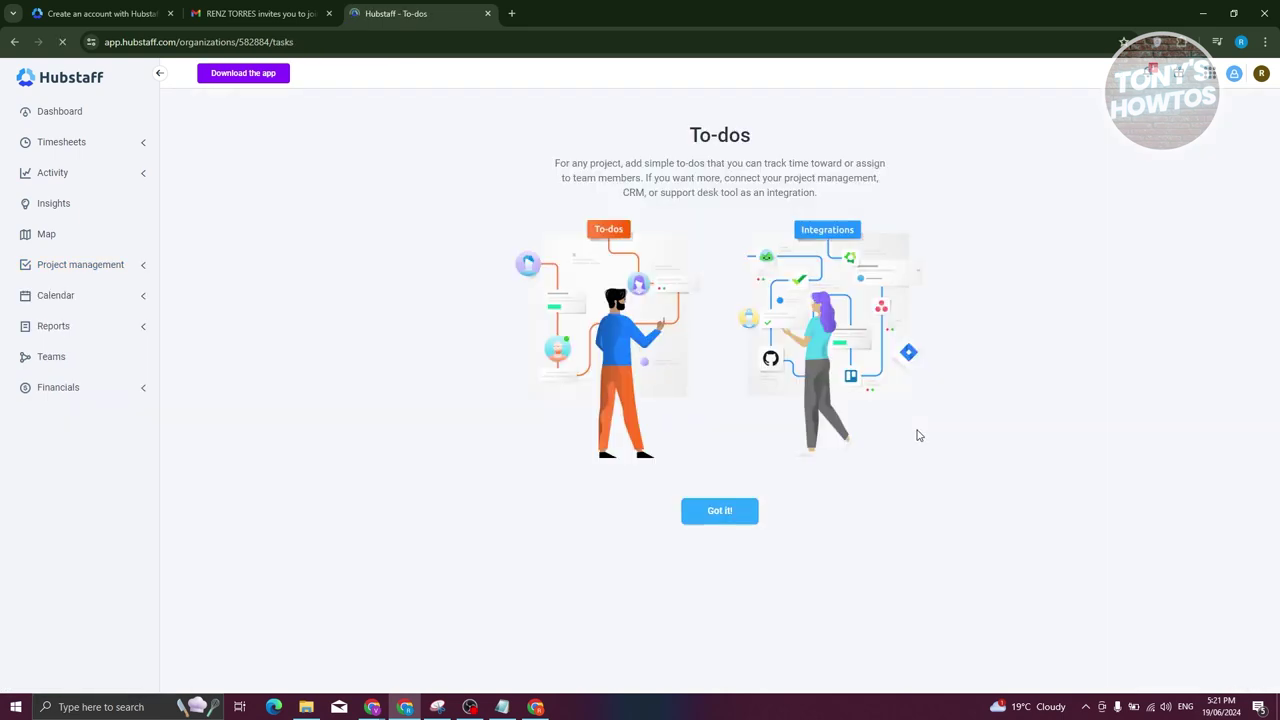
{"action": "left_click", "coordinate": [724, 519]}
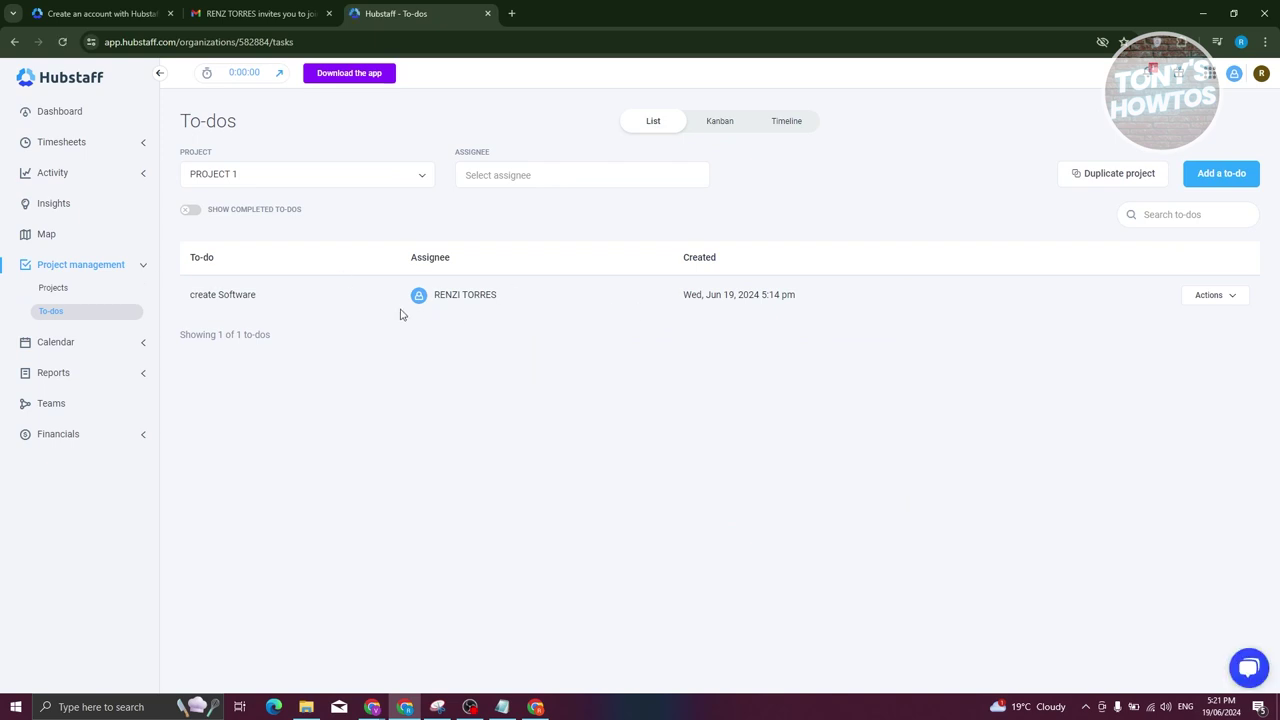
{"action": "left_click_drag", "start_coordinate": [408, 298], "coordinate": [562, 307]}
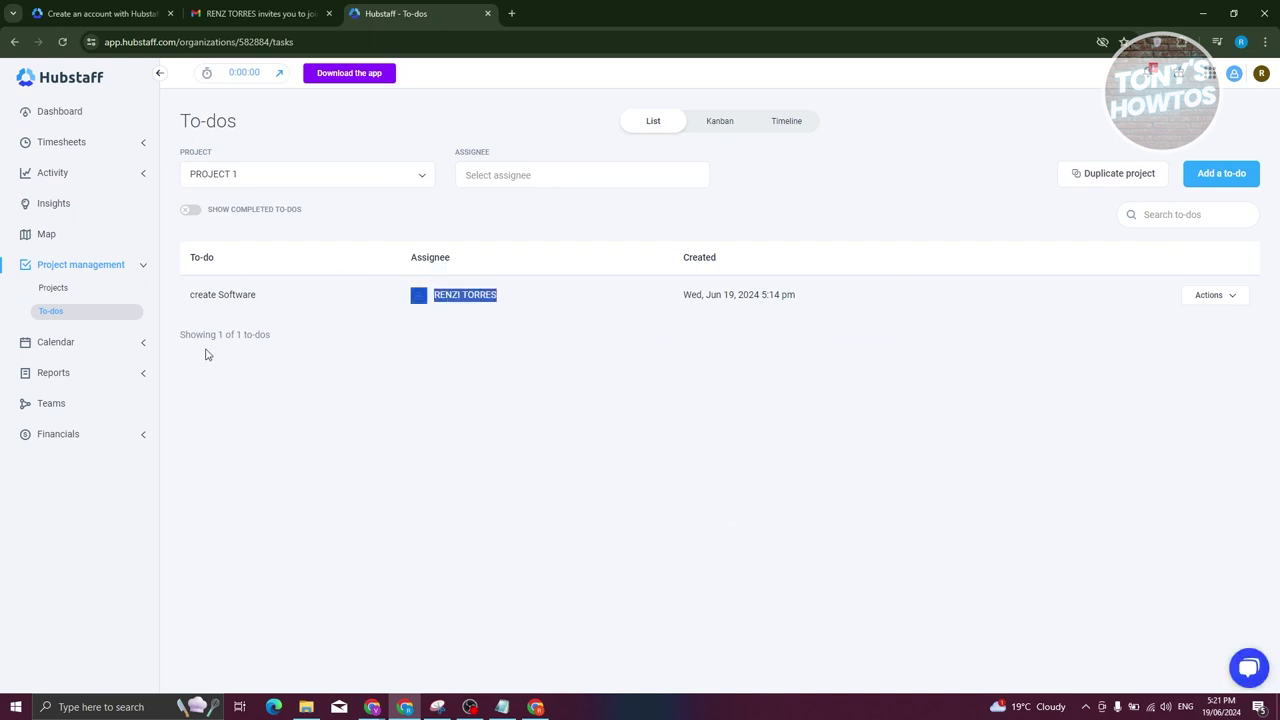
{"action": "left_click_drag", "start_coordinate": [177, 301], "coordinate": [290, 291]}
{"action": "left_click", "coordinate": [523, 292]}
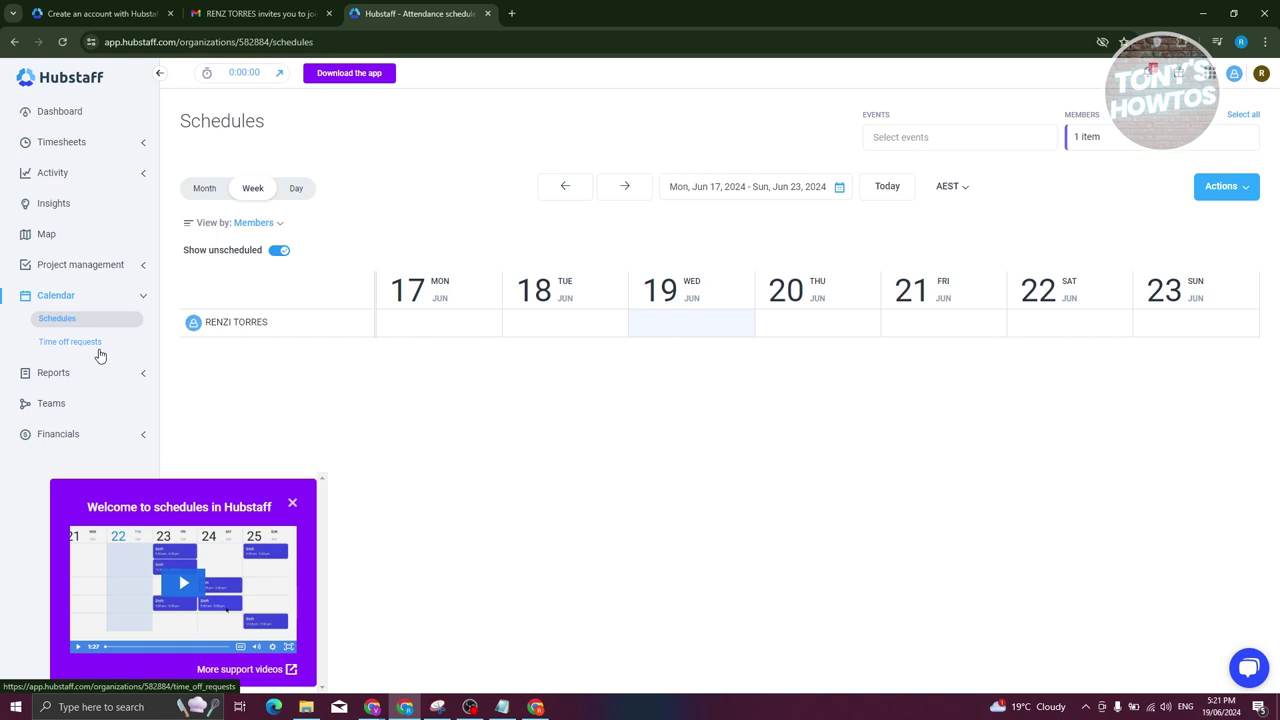
Close the schedules welcome video, open a time off request, check its policy choices and close it without sending.
{"action": "left_click", "coordinate": [292, 503]}
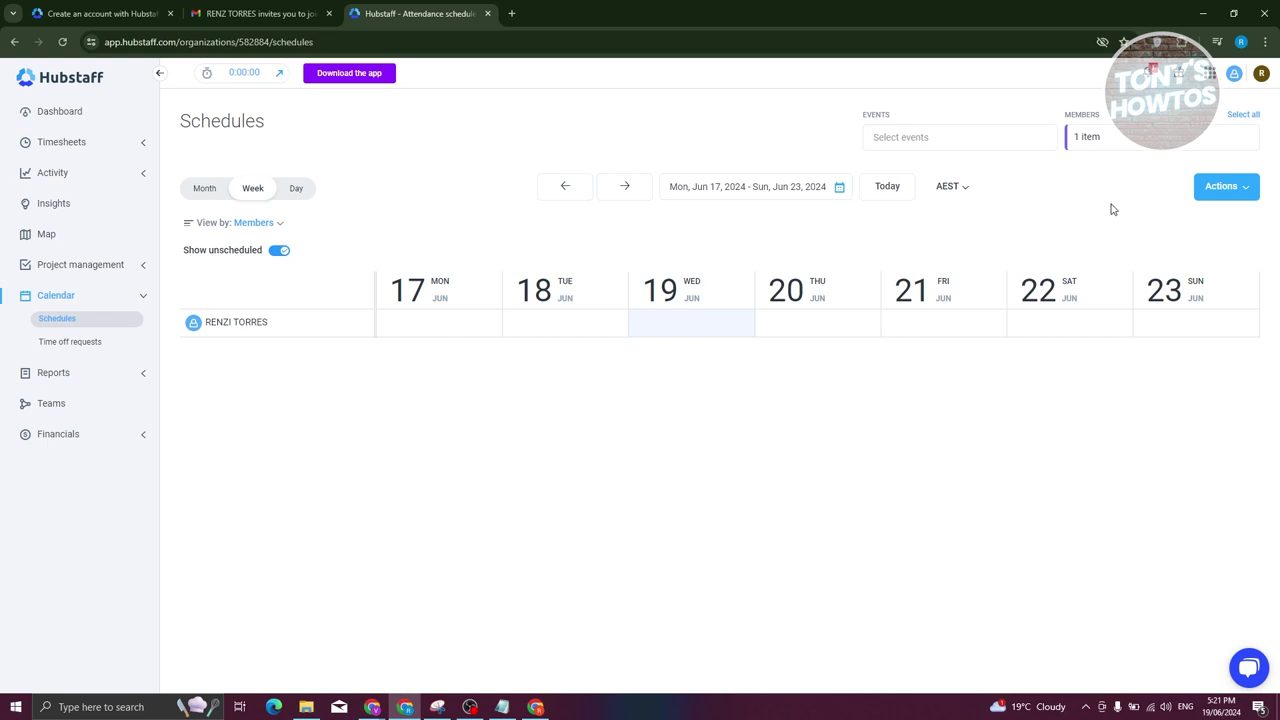
{"action": "left_click", "coordinate": [1245, 189]}
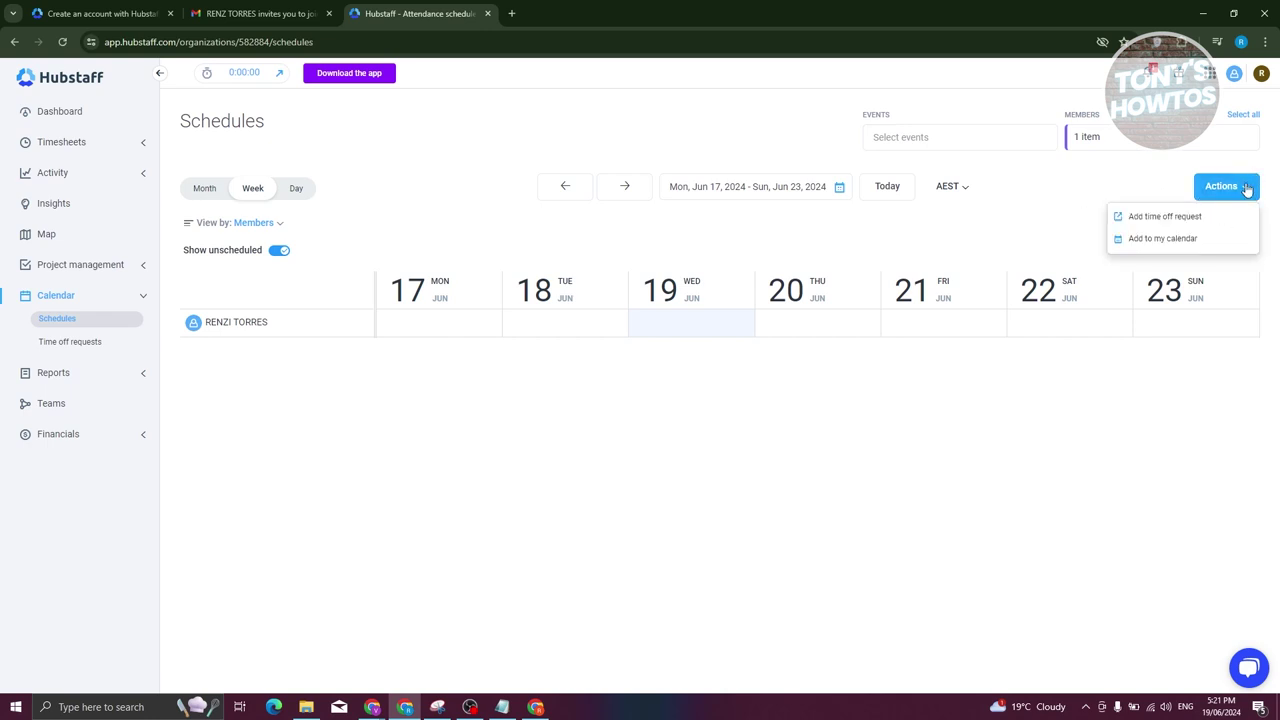
{"action": "left_click", "coordinate": [1157, 218]}
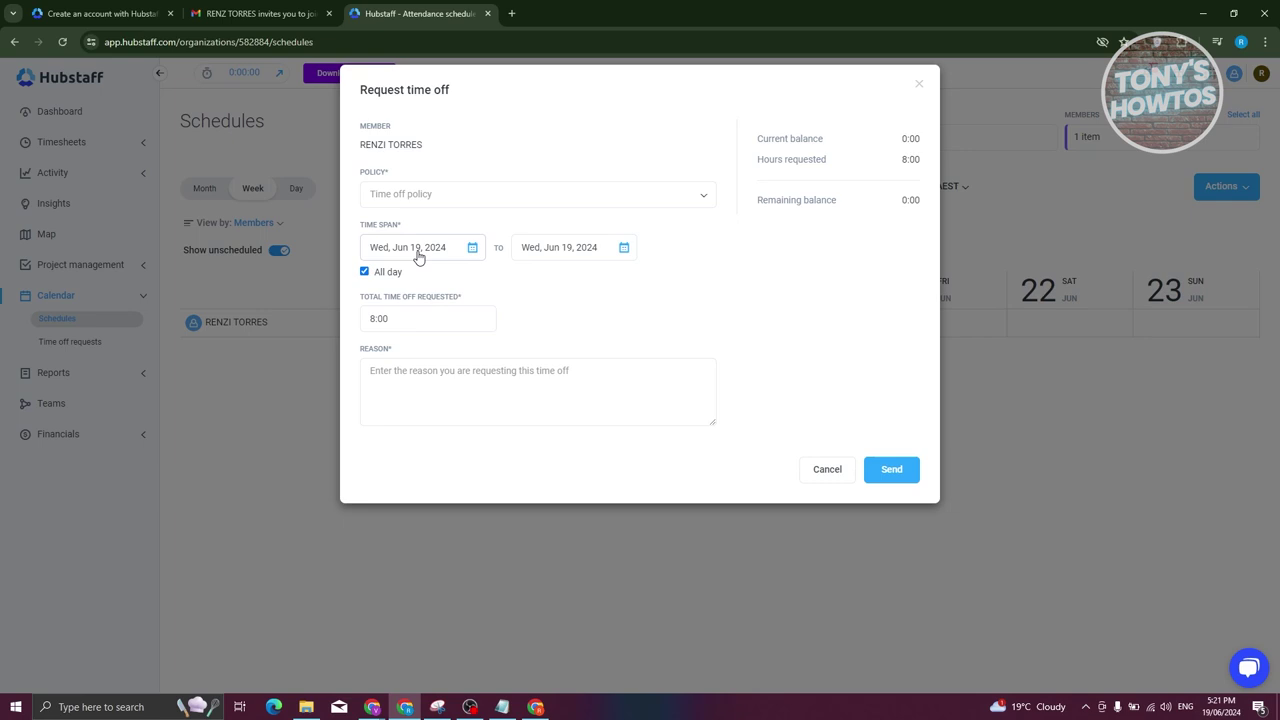
{"action": "left_click", "coordinate": [443, 194]}
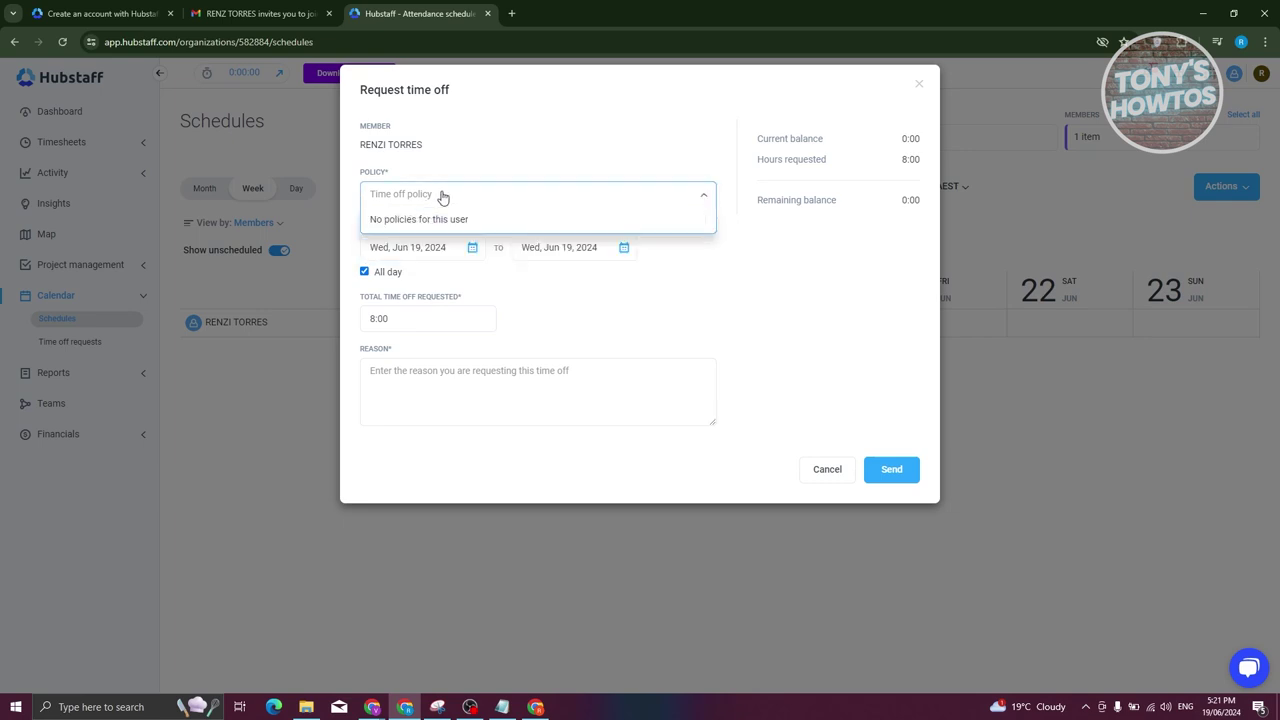
{"action": "left_click", "coordinate": [805, 362]}
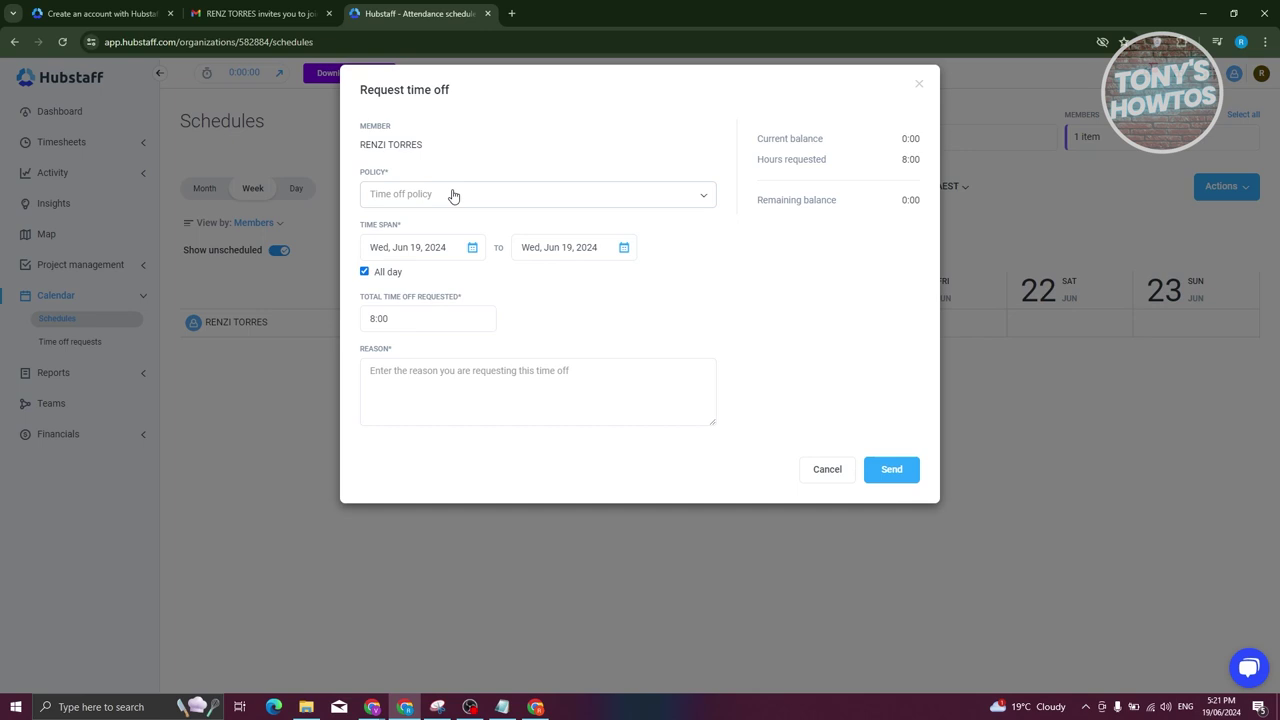
{"action": "left_click", "coordinate": [919, 87]}
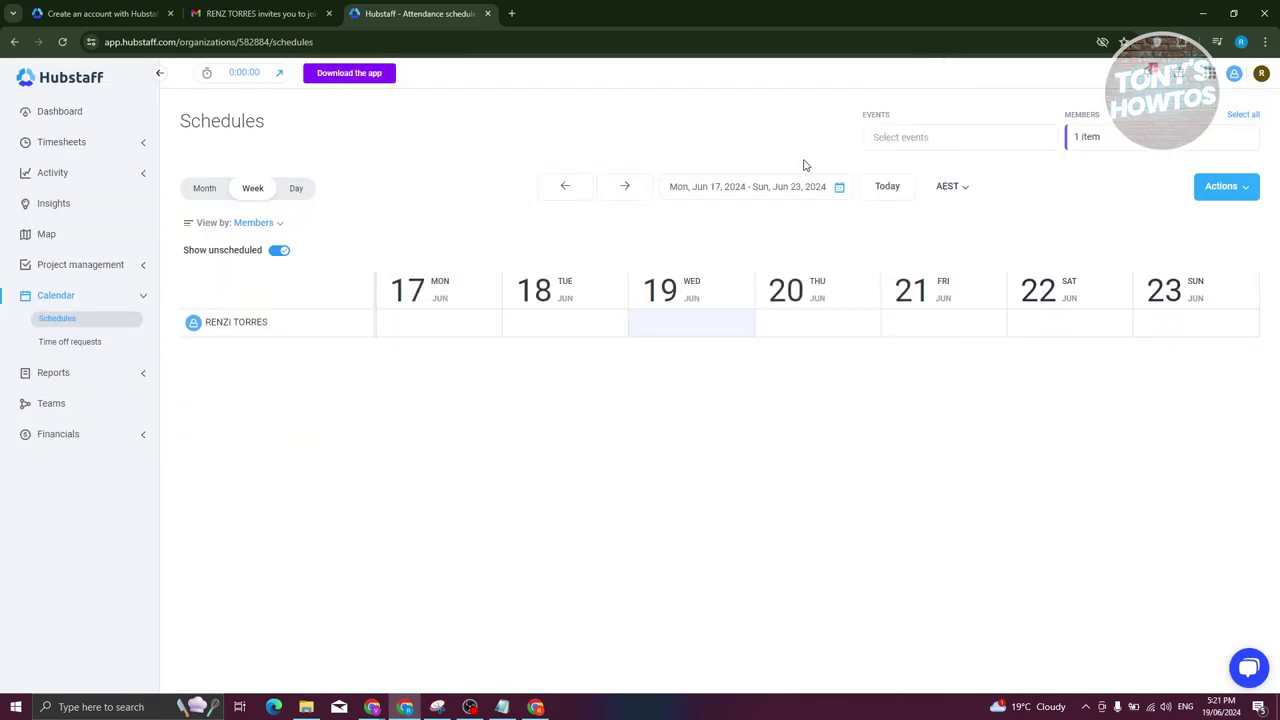
Look over the available reports, and open the Teams page to view the members of TEAM 1.
{"action": "left_click", "coordinate": [77, 377]}
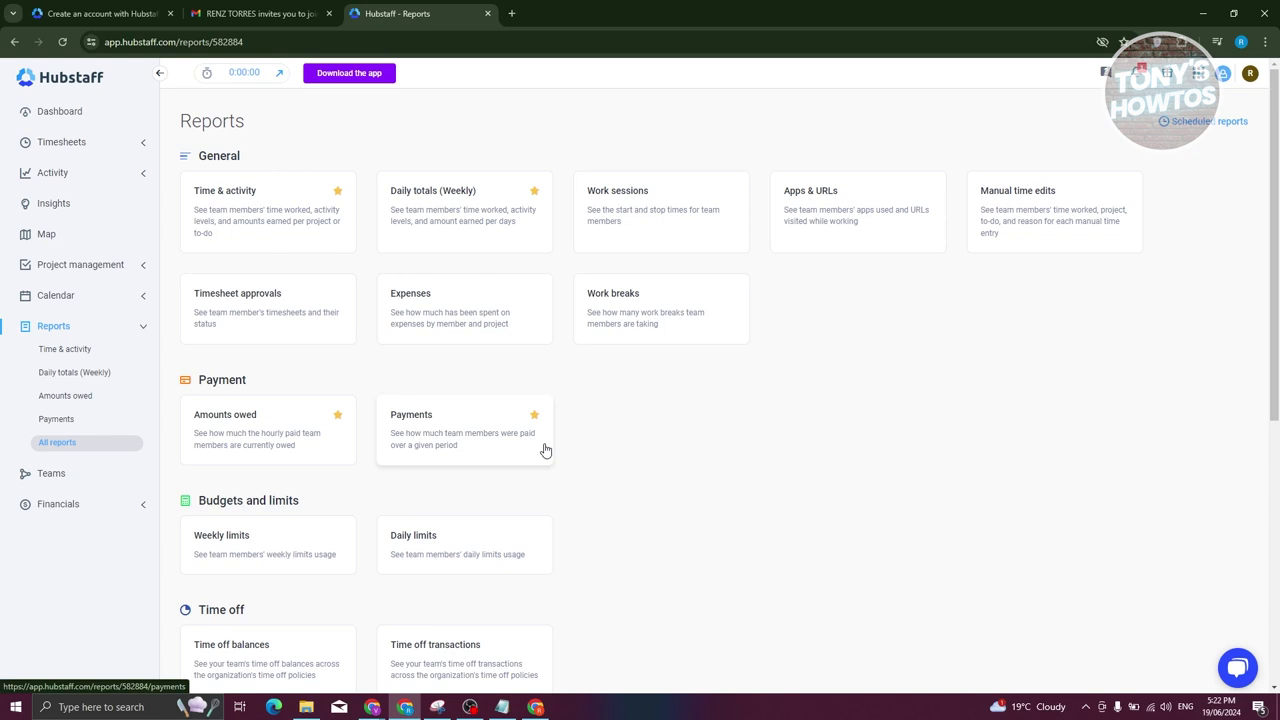
{"action": "left_click", "coordinate": [64, 484]}
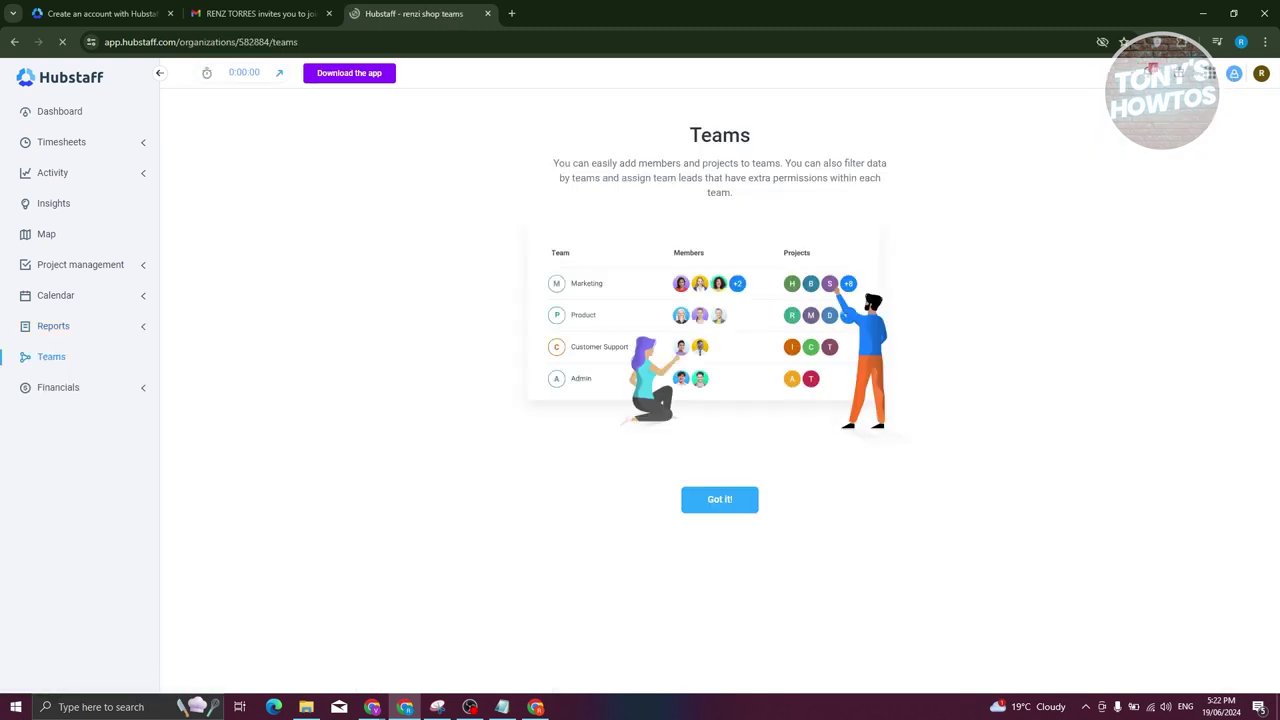
{"action": "left_click", "coordinate": [710, 503]}
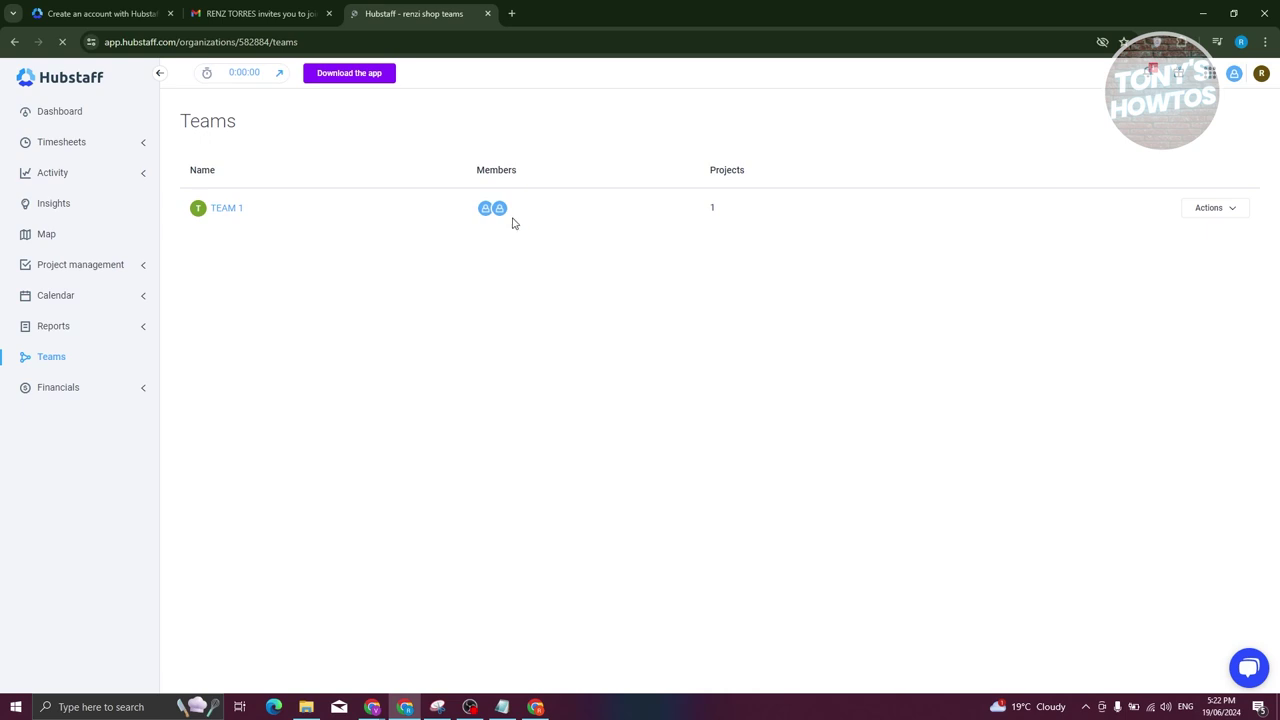
{"action": "mouse_move", "coordinate": [500, 210]}
{"action": "mouse_move", "coordinate": [530, 712]}
Open the user invoices page, view the blank new invoice form, and return to look at the outstanding and paid amounts.
{"action": "left_click", "coordinate": [74, 396]}
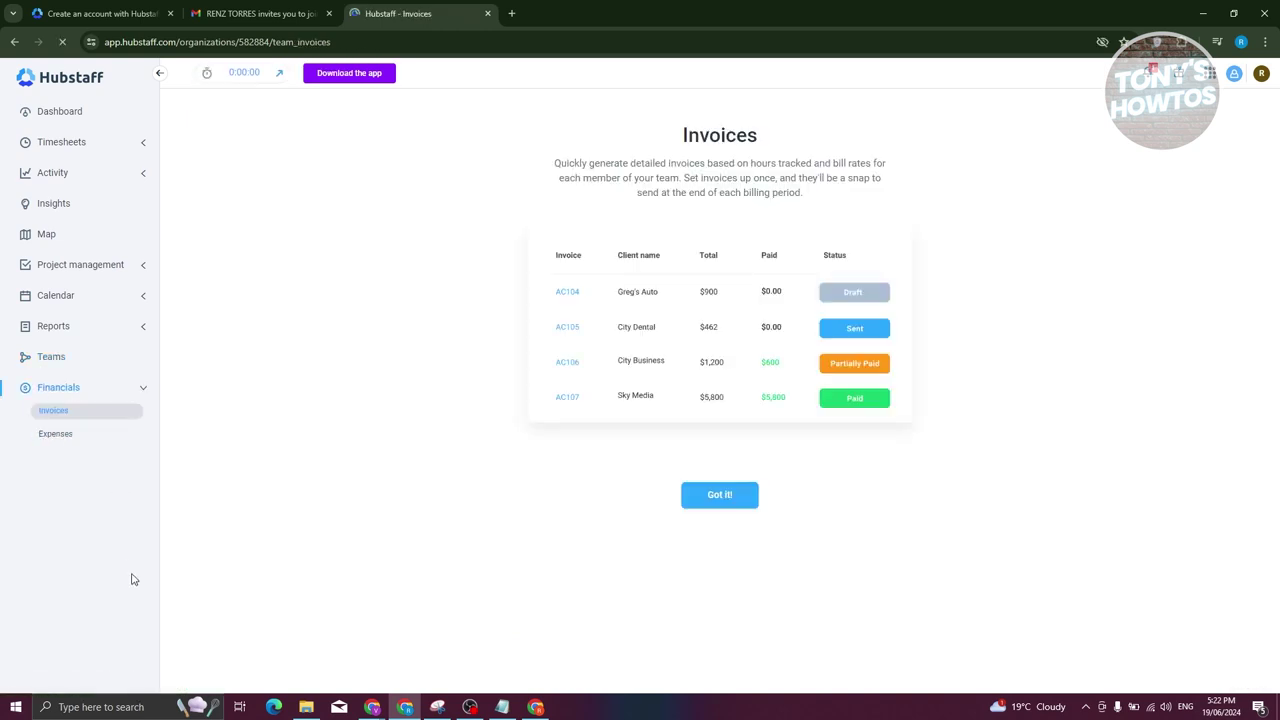
{"action": "left_click", "coordinate": [717, 496]}
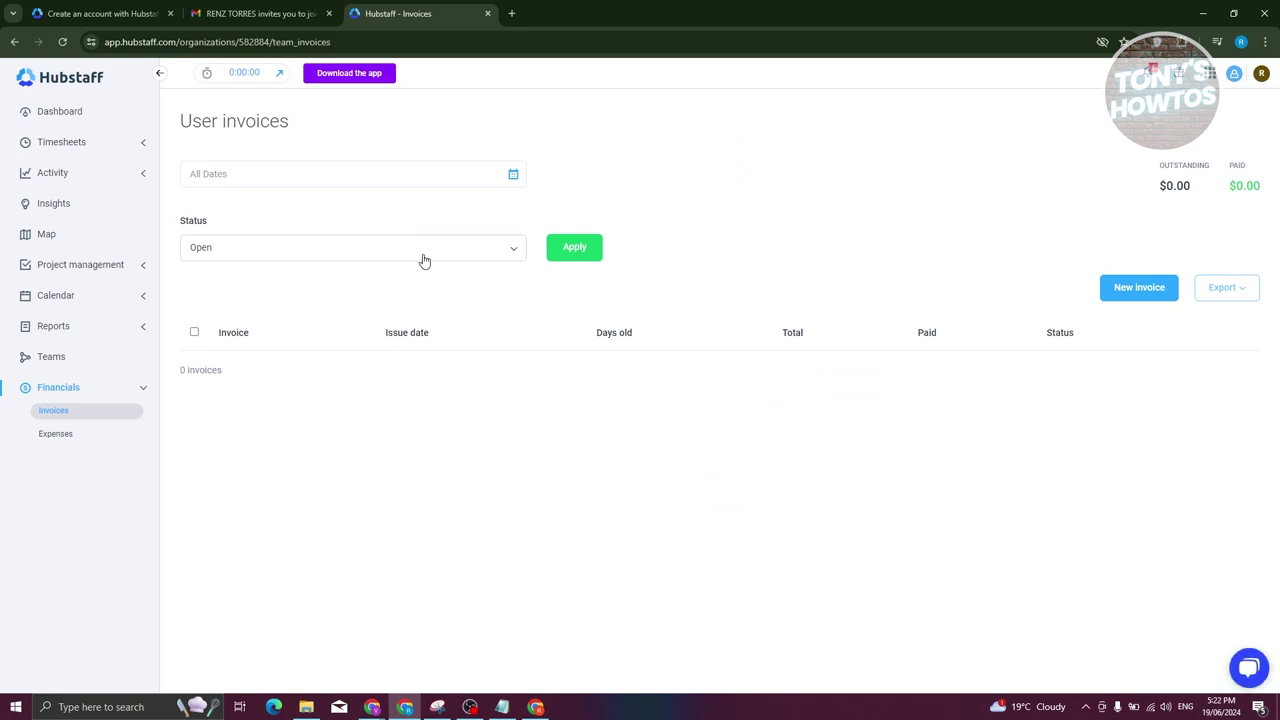
{"action": "left_click", "coordinate": [1145, 296]}
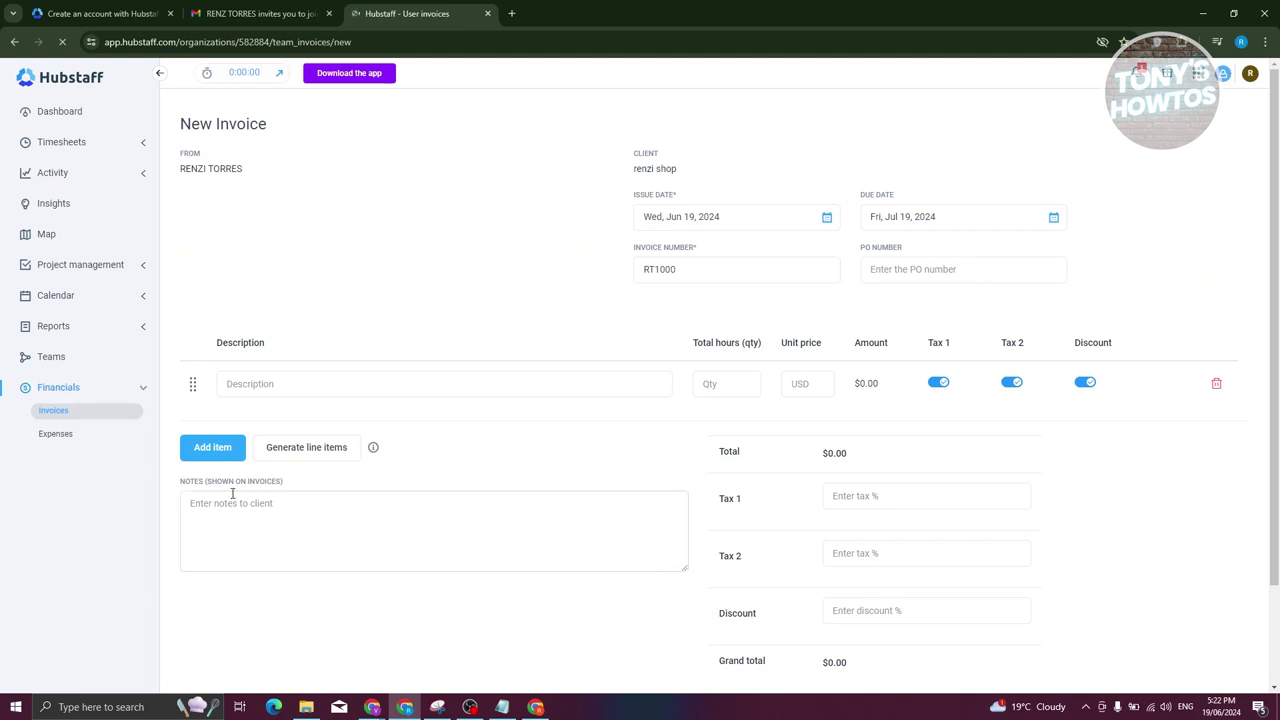
{"action": "left_click", "coordinate": [15, 42]}
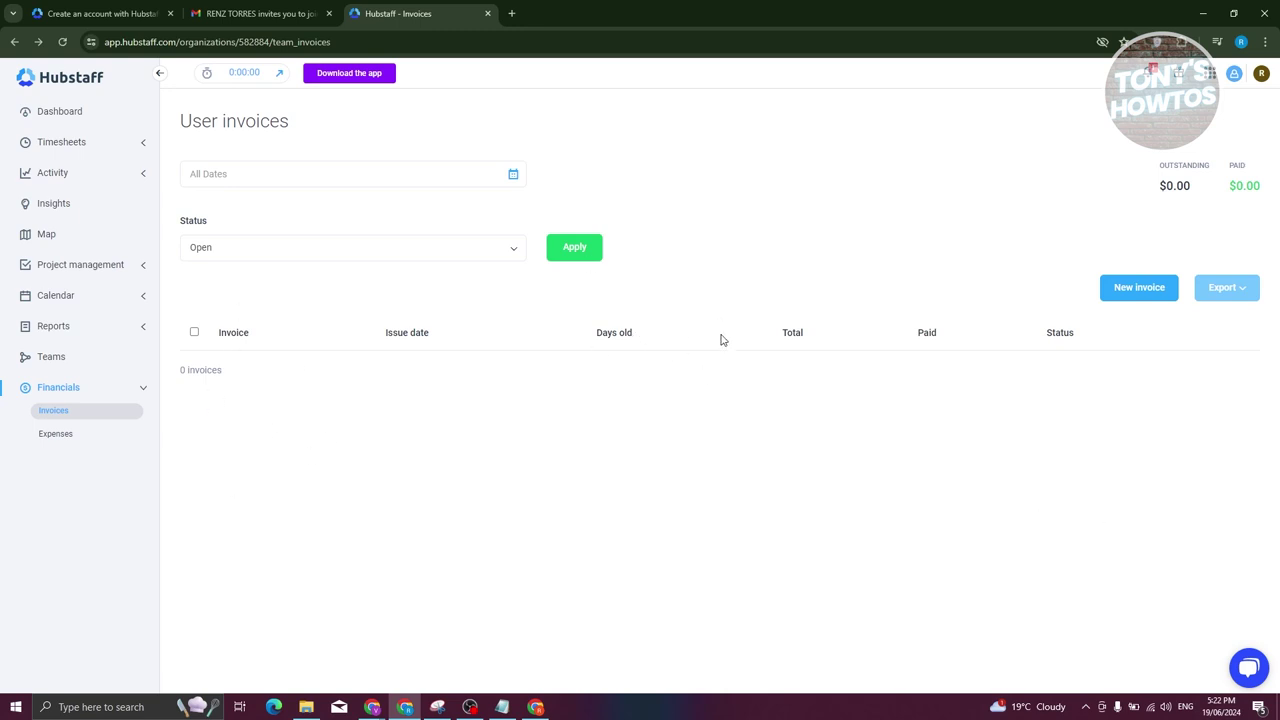
{"action": "left_click_drag", "start_coordinate": [1128, 218], "coordinate": [1088, 234]}
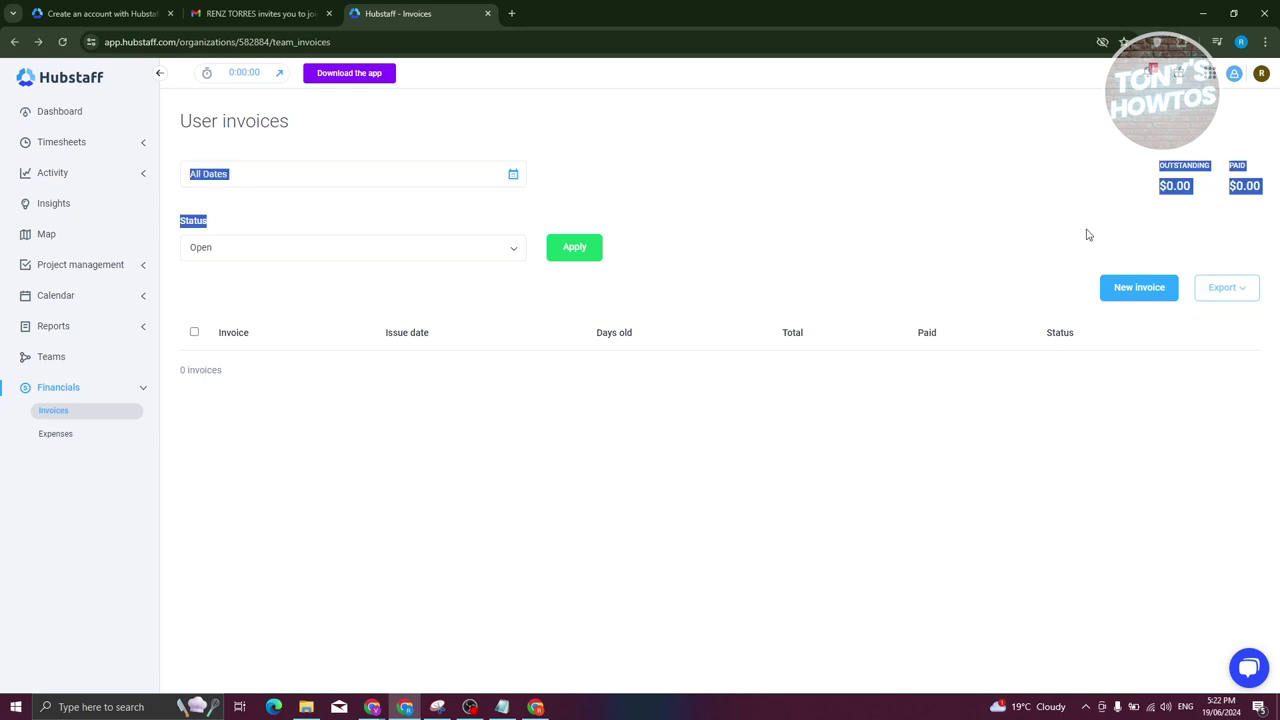
{"action": "left_click", "coordinate": [1208, 217]}
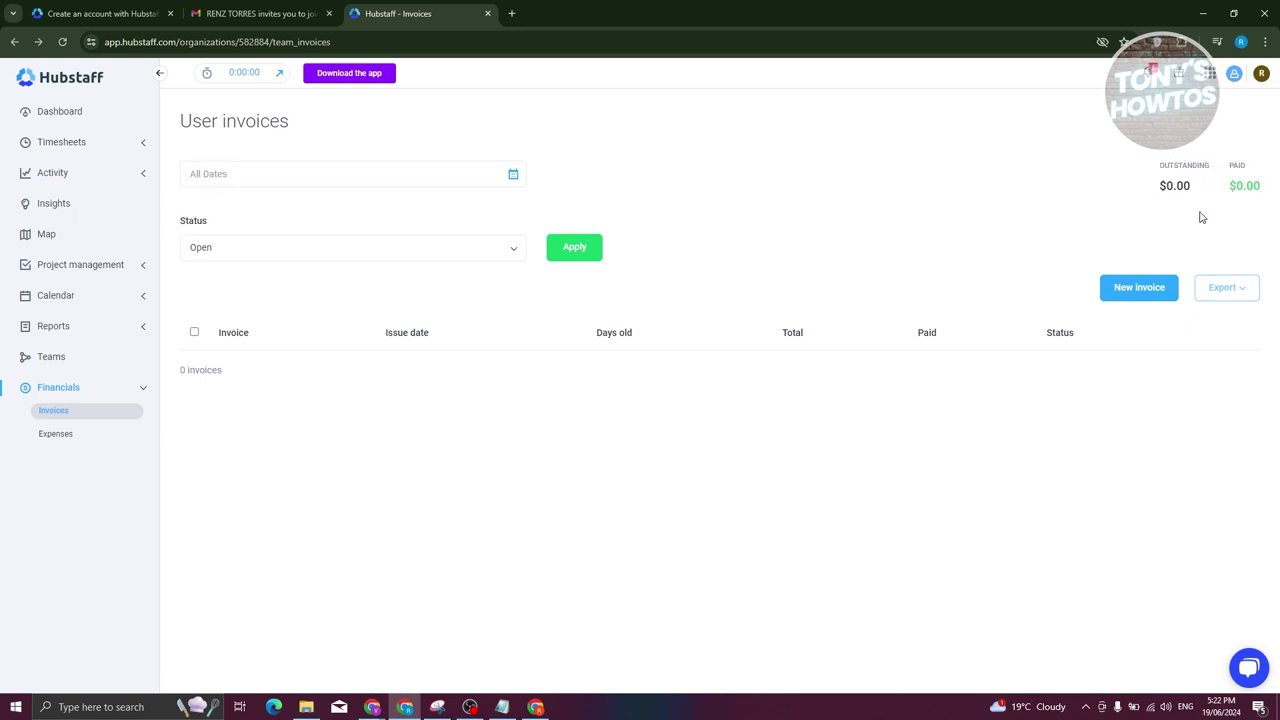
Open the Expenses page, start a new expense and browse the available expense categories.
{"action": "left_click", "coordinate": [56, 434]}
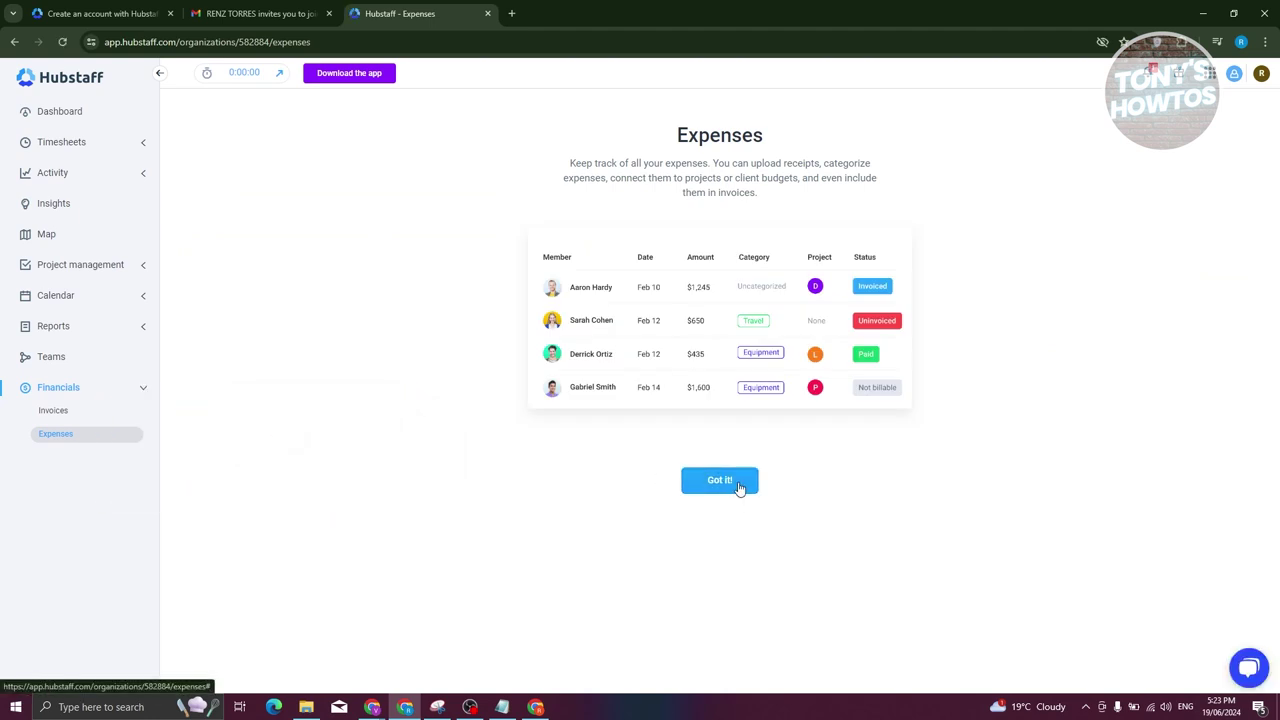
{"action": "left_click", "coordinate": [715, 493]}
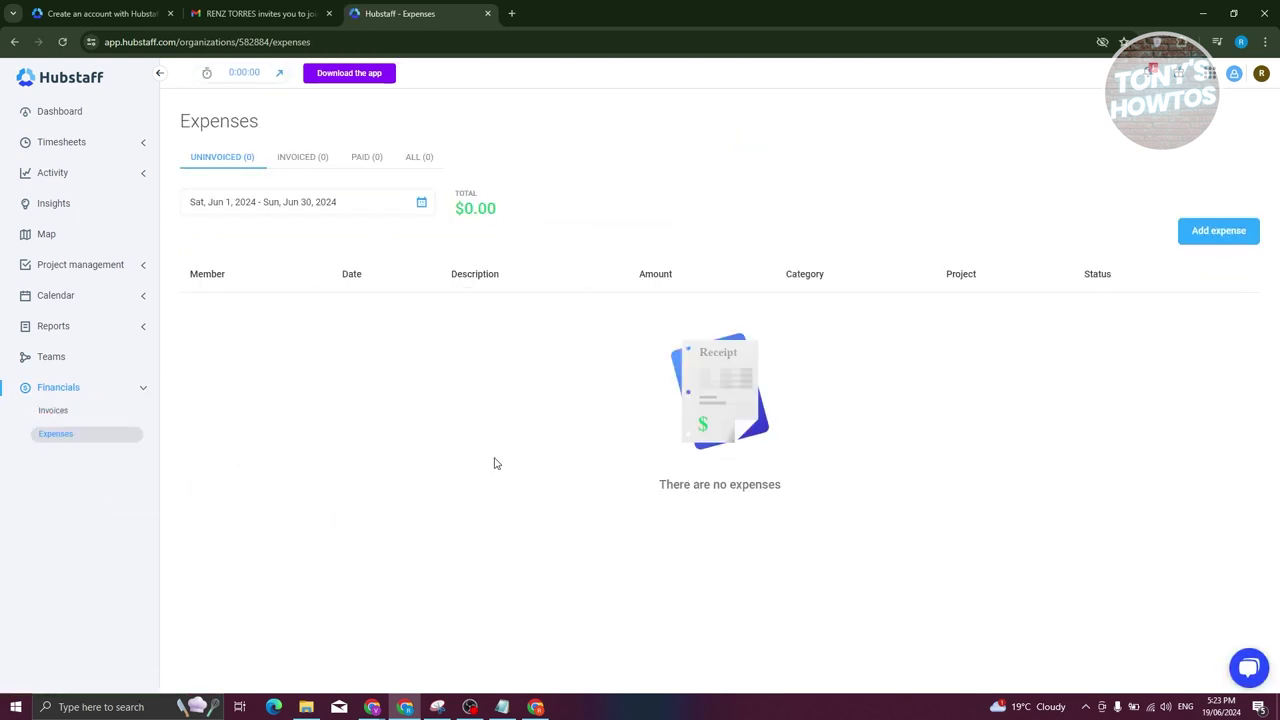
{"action": "left_click", "coordinate": [1230, 238]}
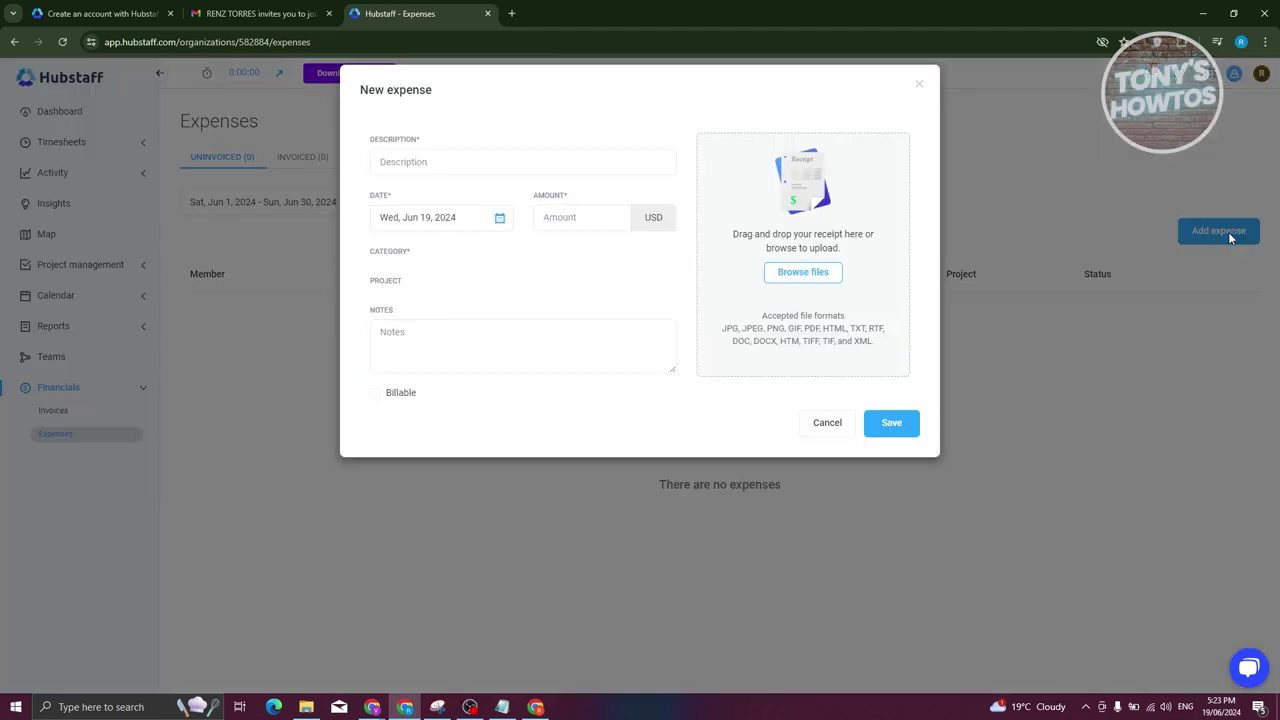
{"action": "left_click", "coordinate": [447, 276]}
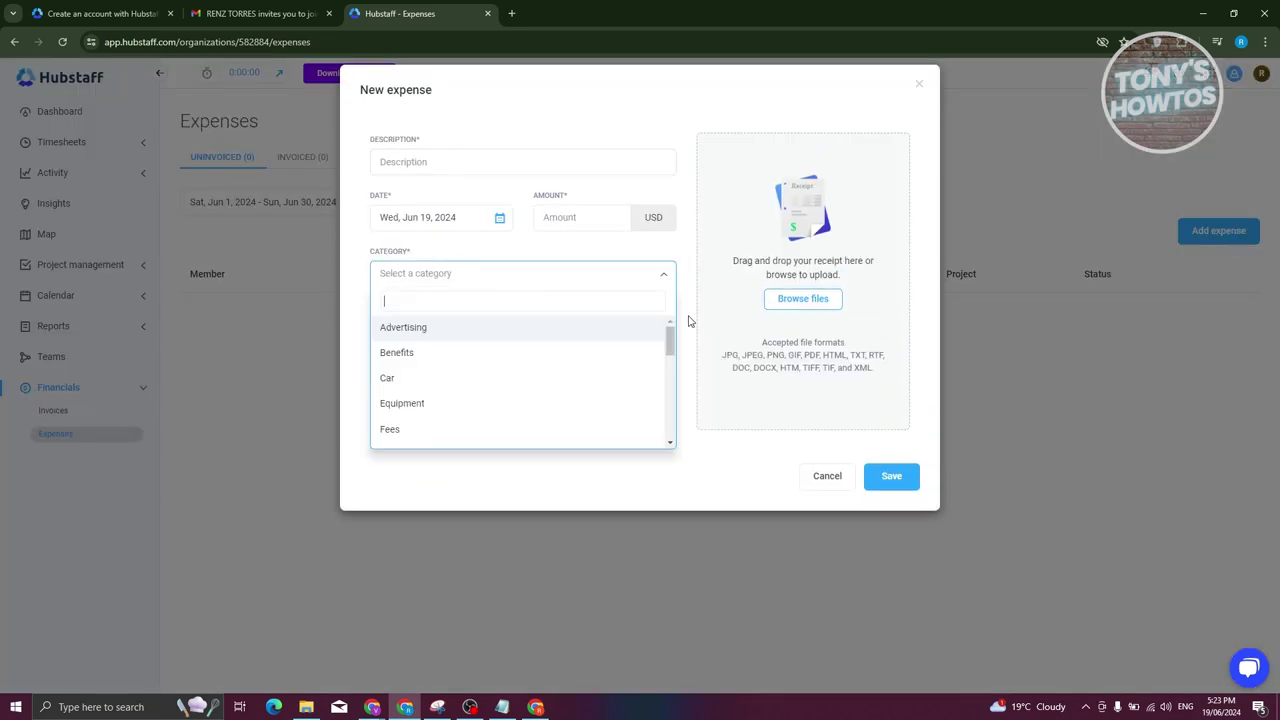
{"action": "scroll", "coordinate": [421, 432], "scroll_direction": "down", "scroll_amount": 5}
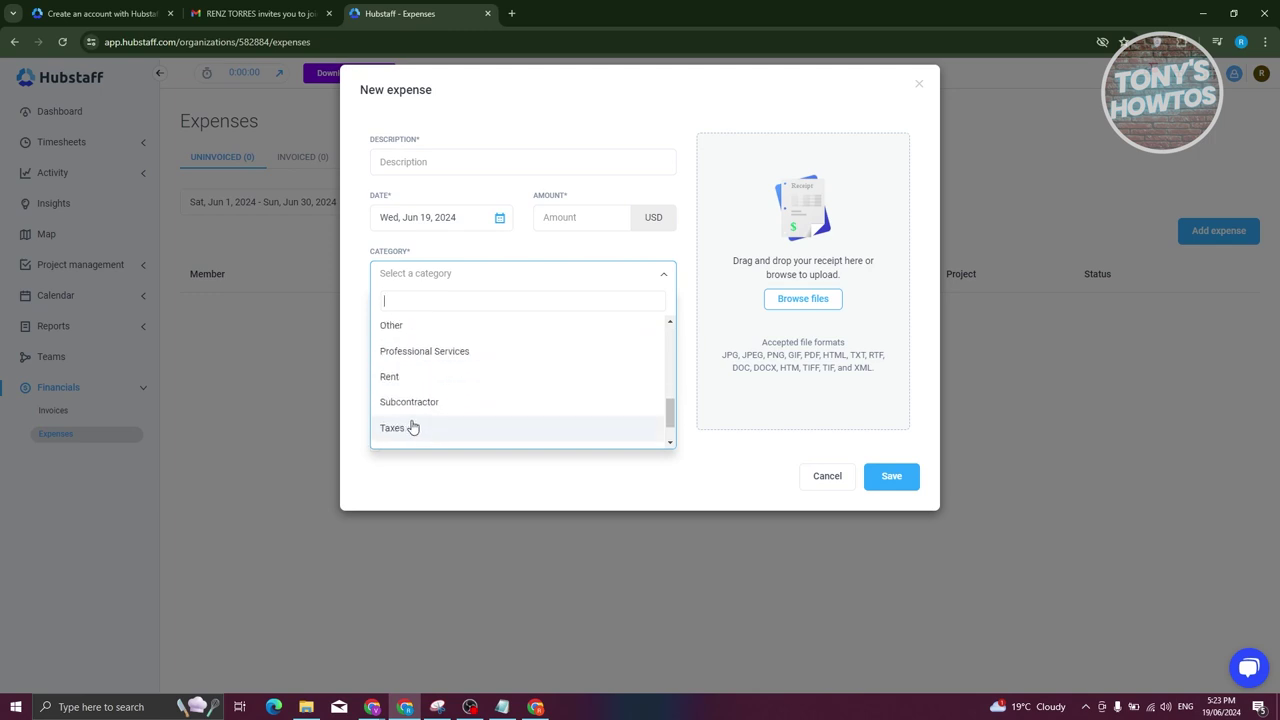
{"action": "scroll", "coordinate": [524, 437], "scroll_direction": "up", "scroll_amount": 3}
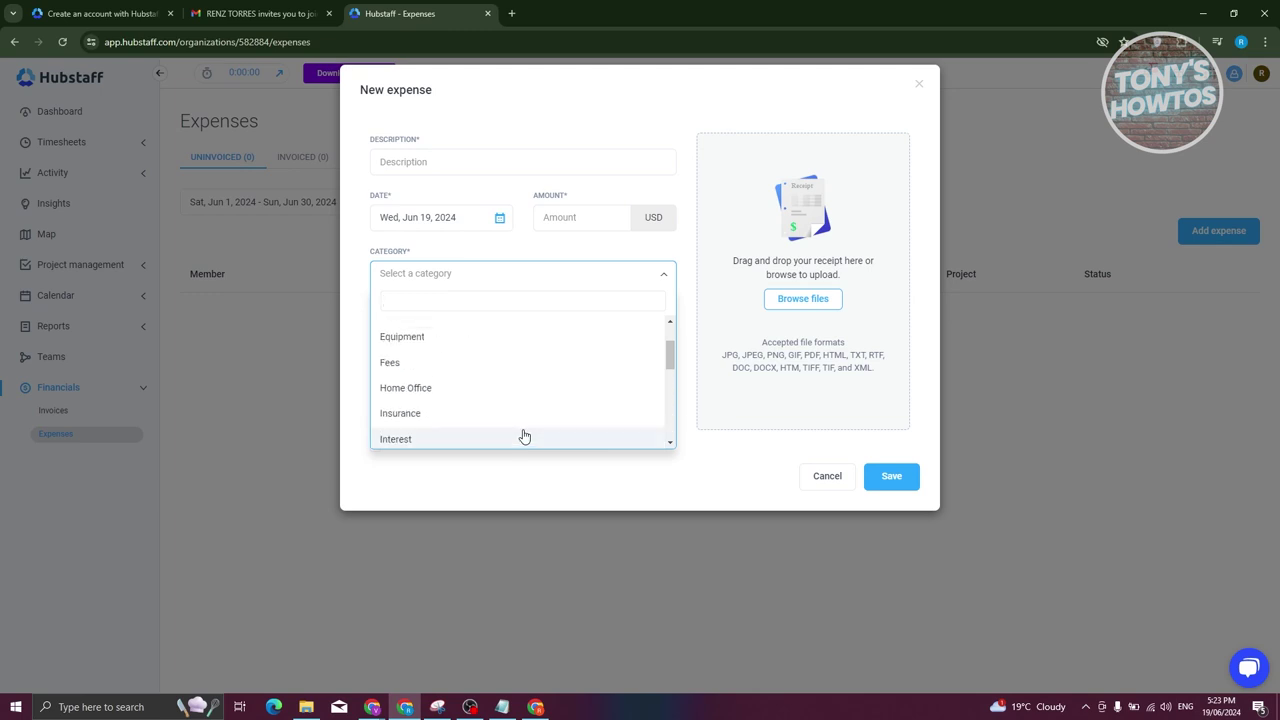